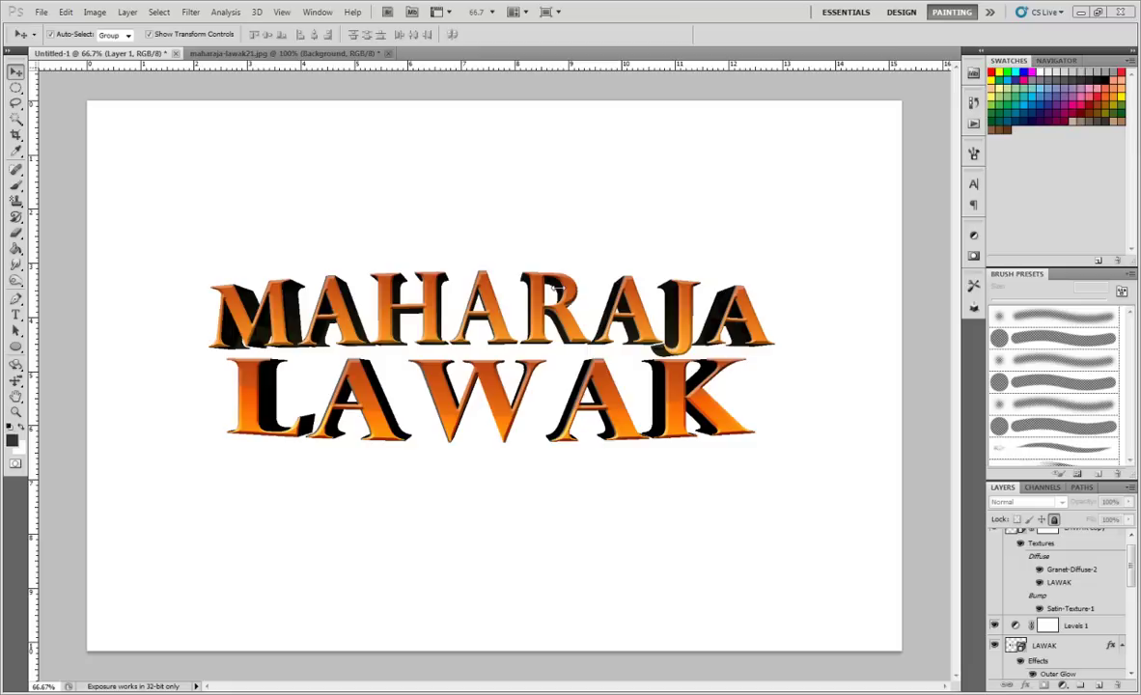
Step: Compare the crown logo reference image with the finished title document
left_click(255, 54)
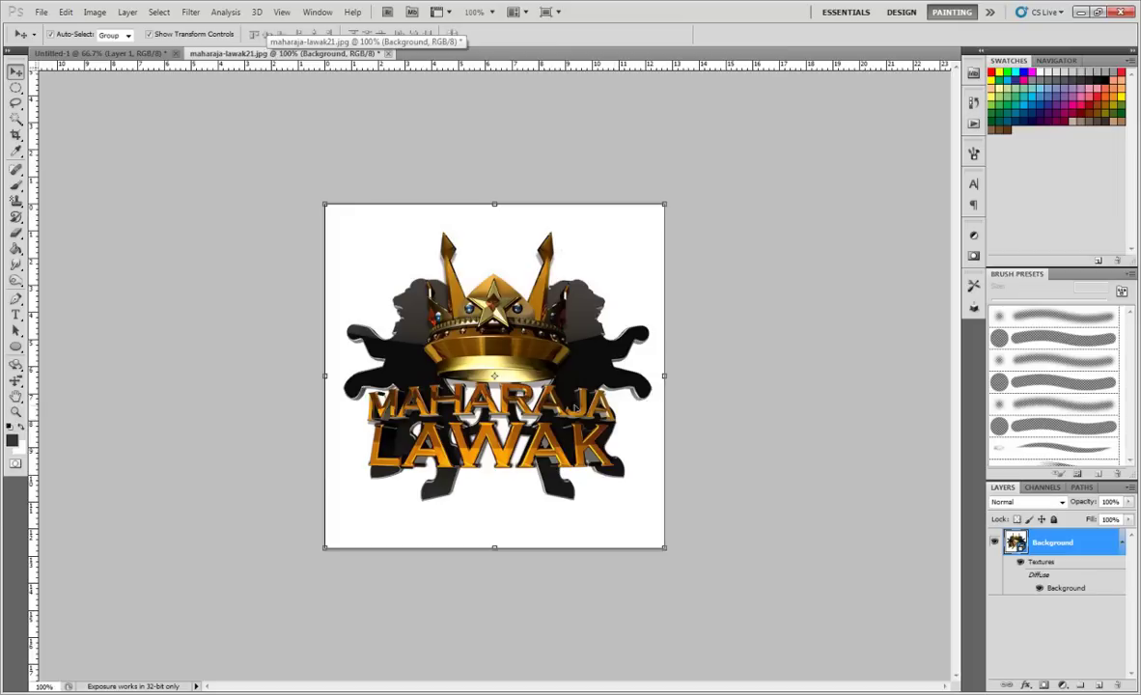
left_click(738, 433)
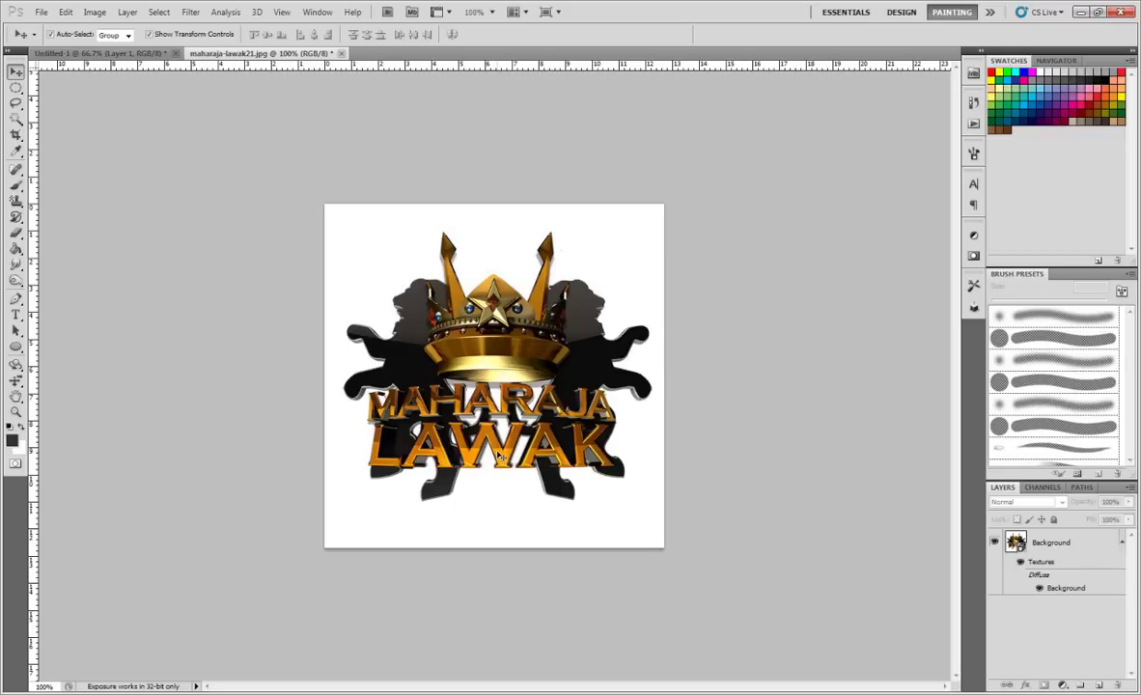
left_click(130, 54)
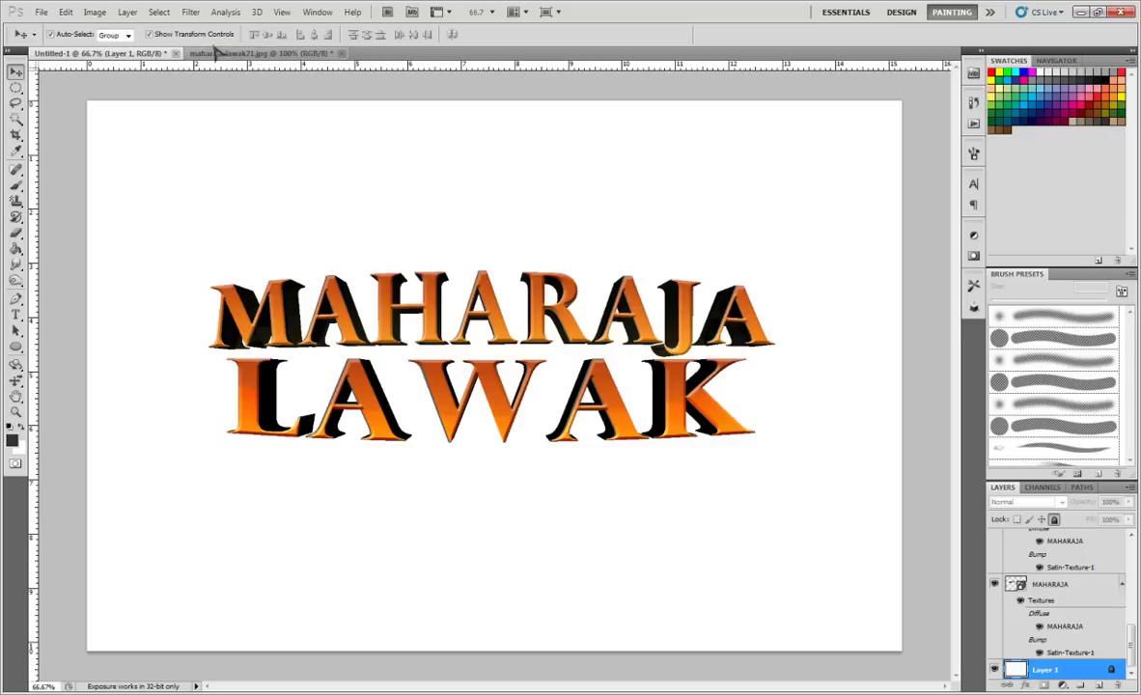
left_click(214, 55)
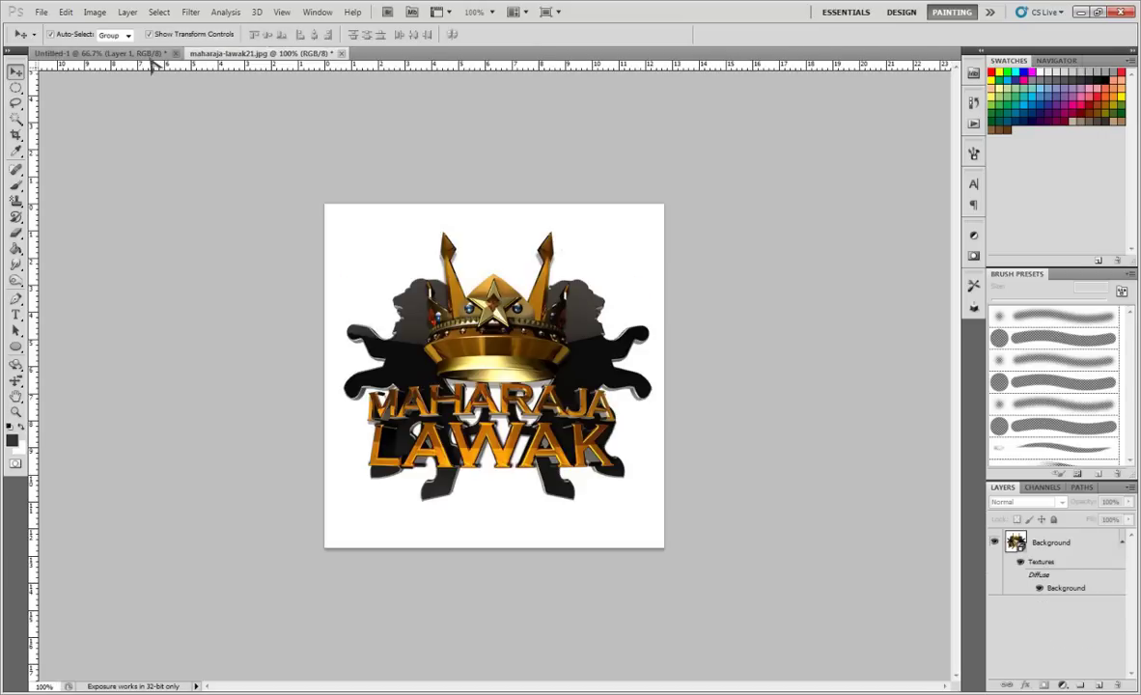
left_click(151, 57)
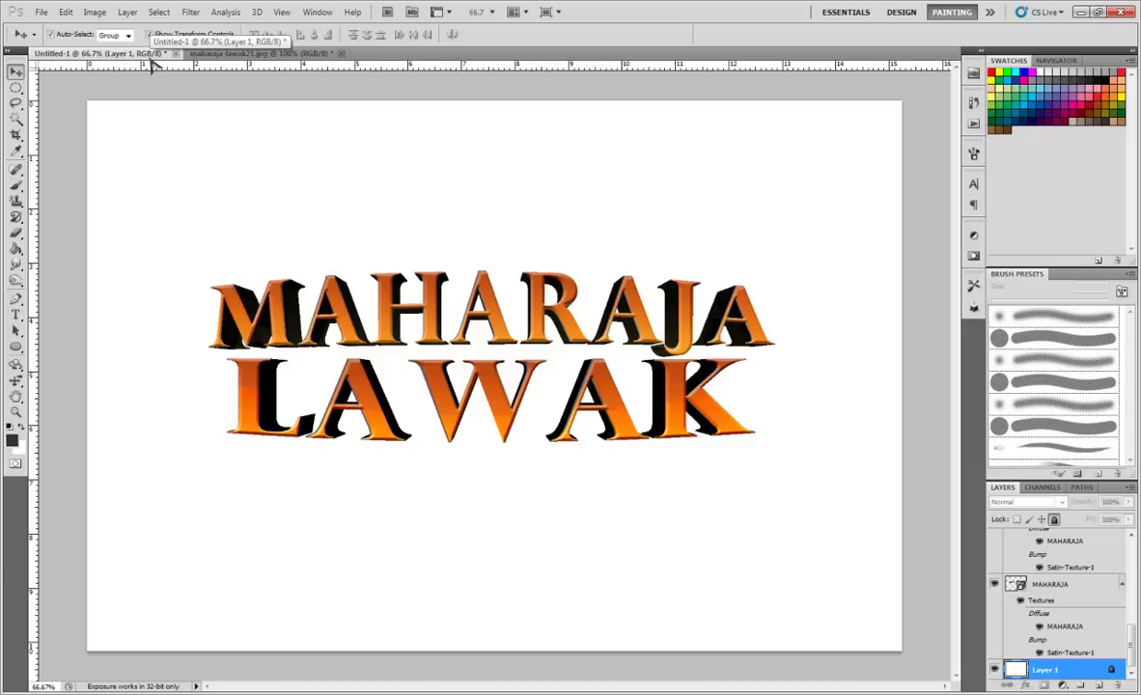
Step: Create a new Photo preset document (6 × 4 in, 300 ppi) and fill its layer white
left_click(42, 13)
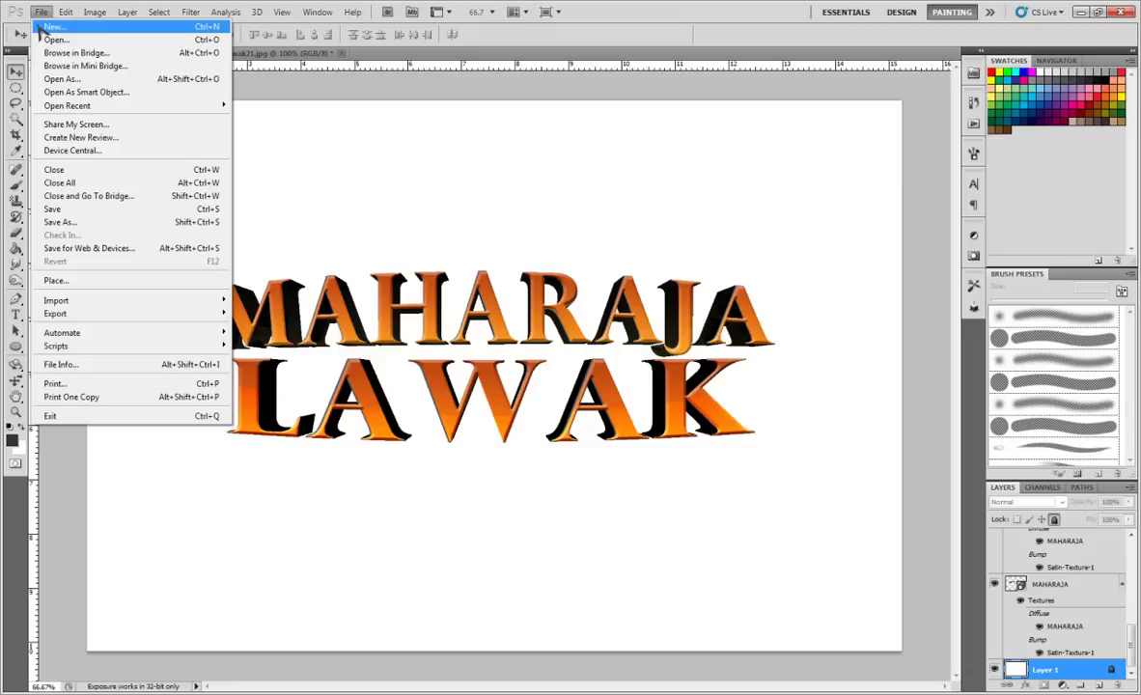
left_click(51, 26)
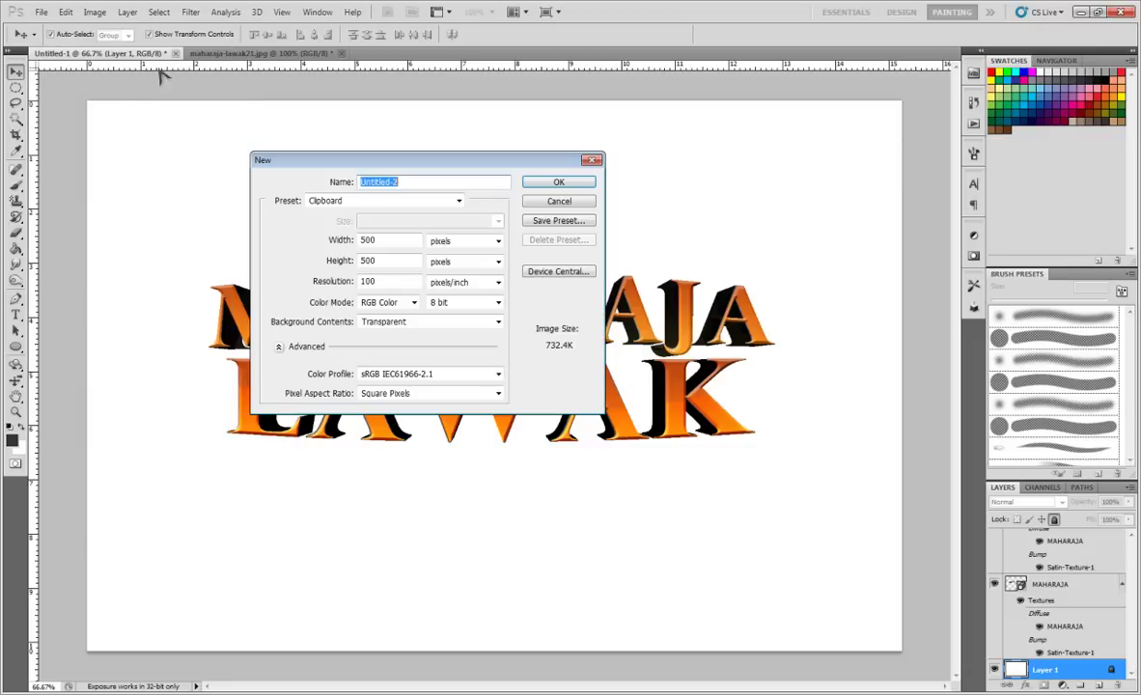
left_click(459, 202)
left_click(375, 290)
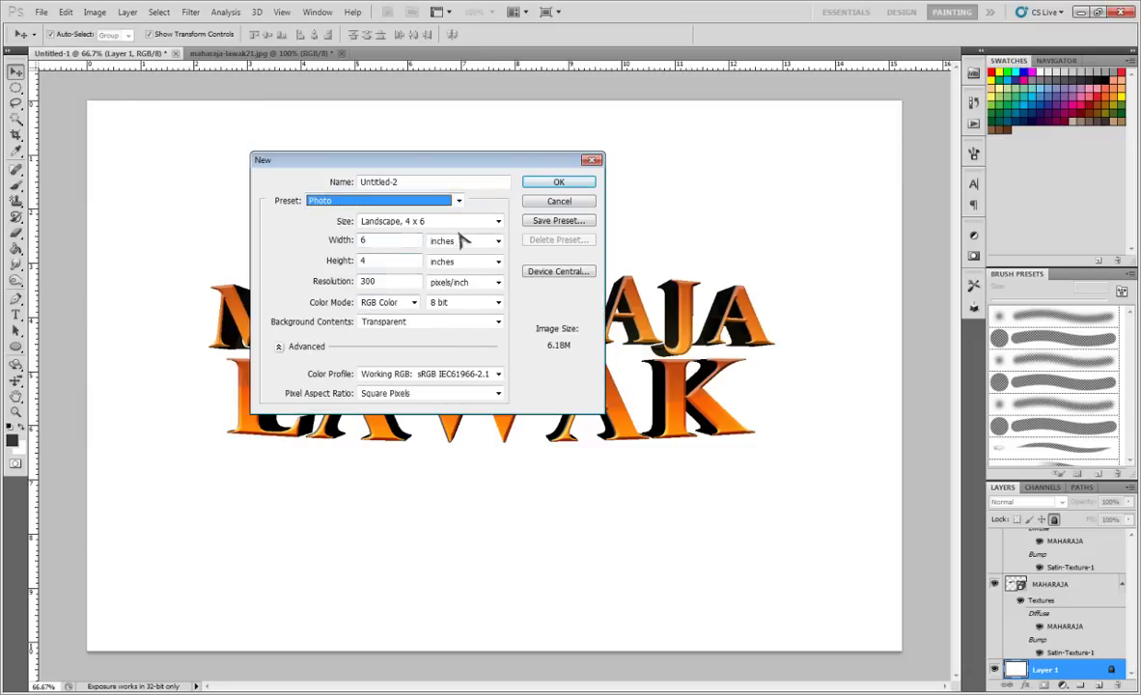
left_click(563, 182)
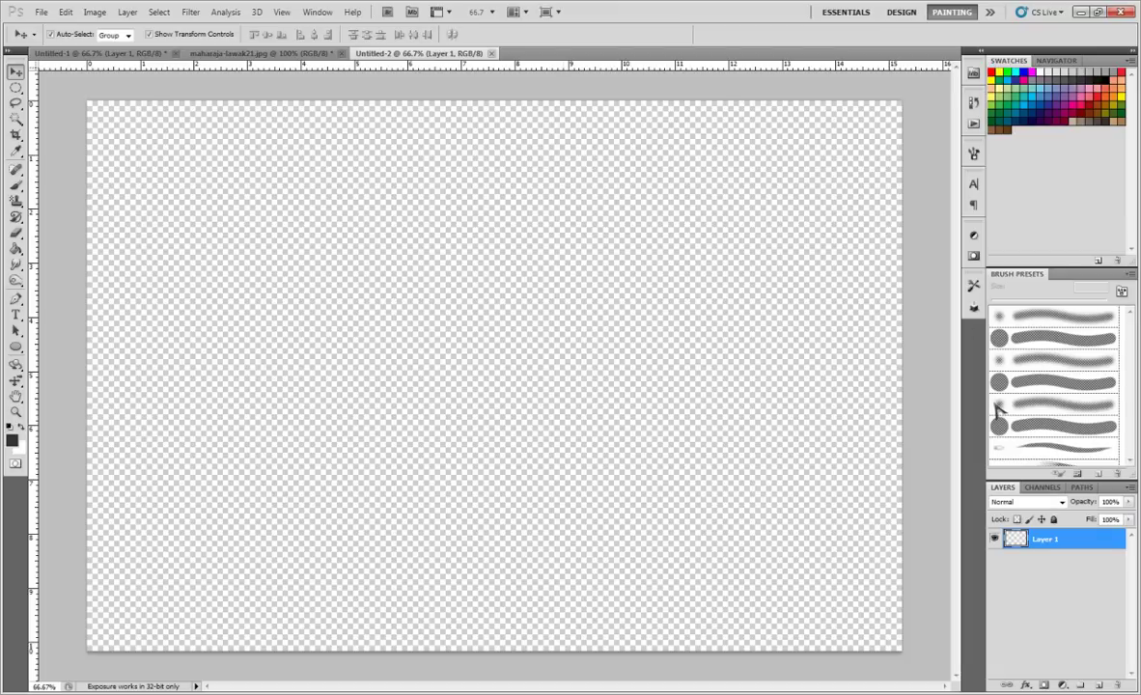
key("ctrl+BackSpace")
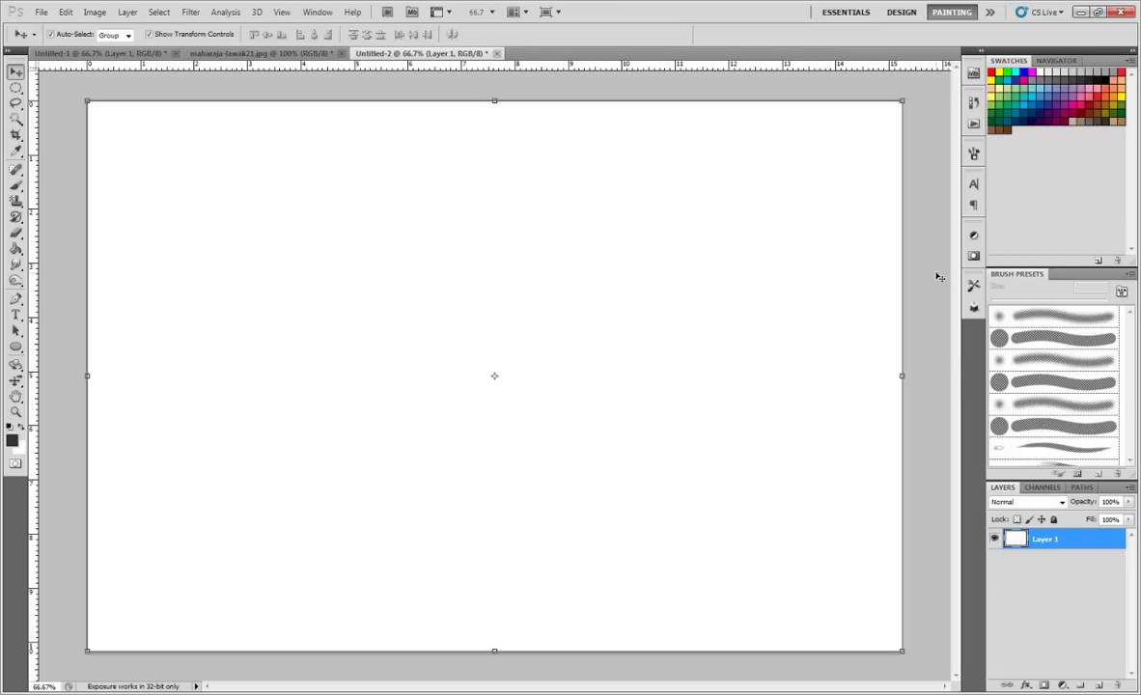
left_click(937, 277)
Step: Type 'MAHARAJA' on the canvas with the Type tool and commit it
left_click(15, 314)
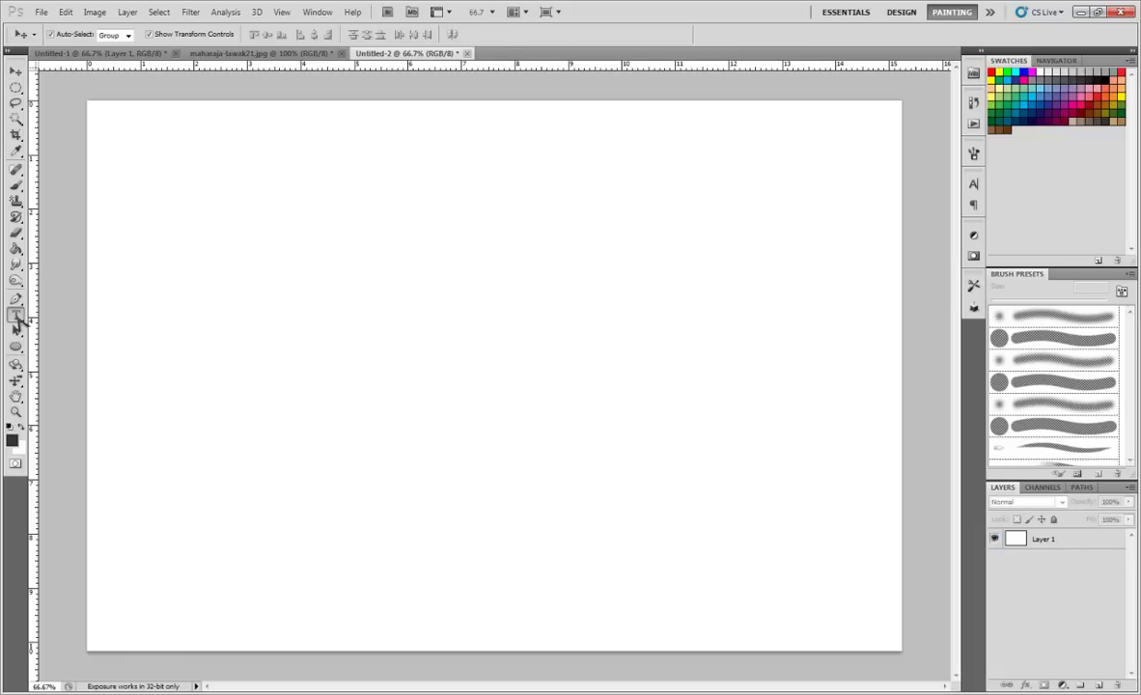
left_click(270, 288)
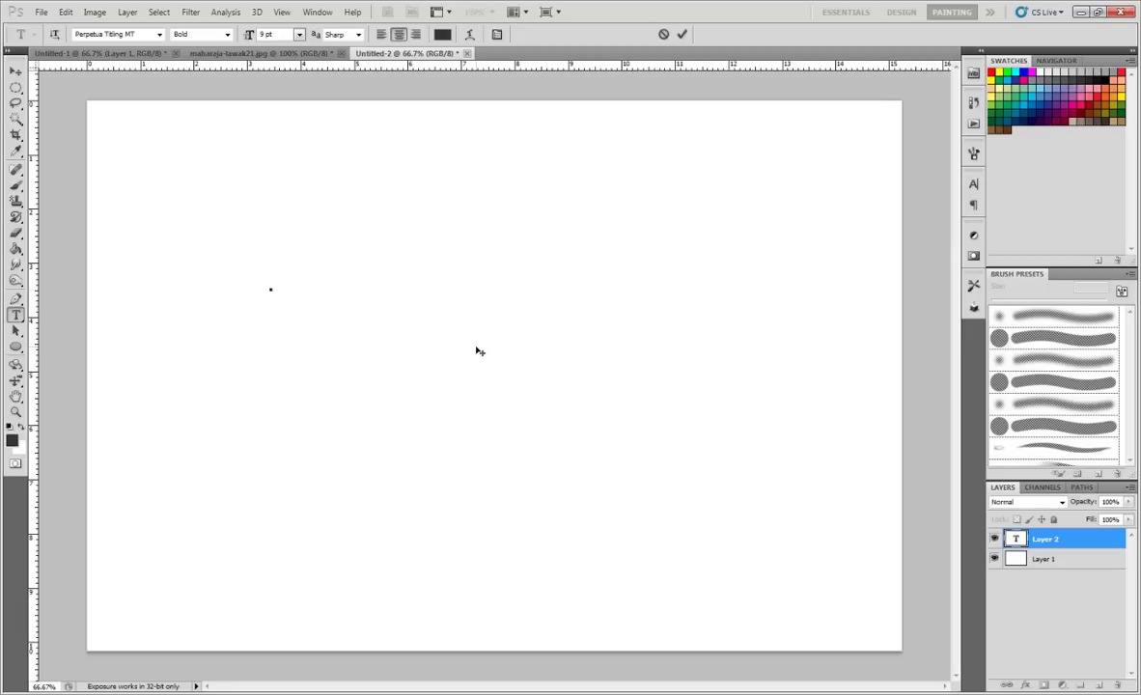
type("MAHA")
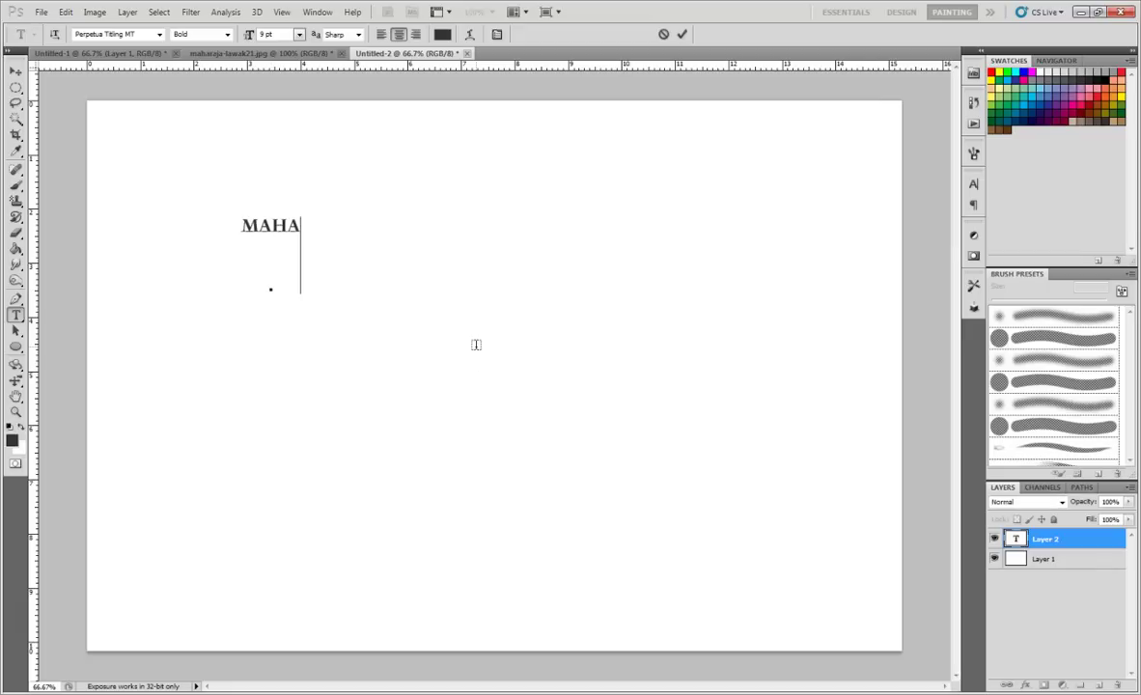
type("RAJA")
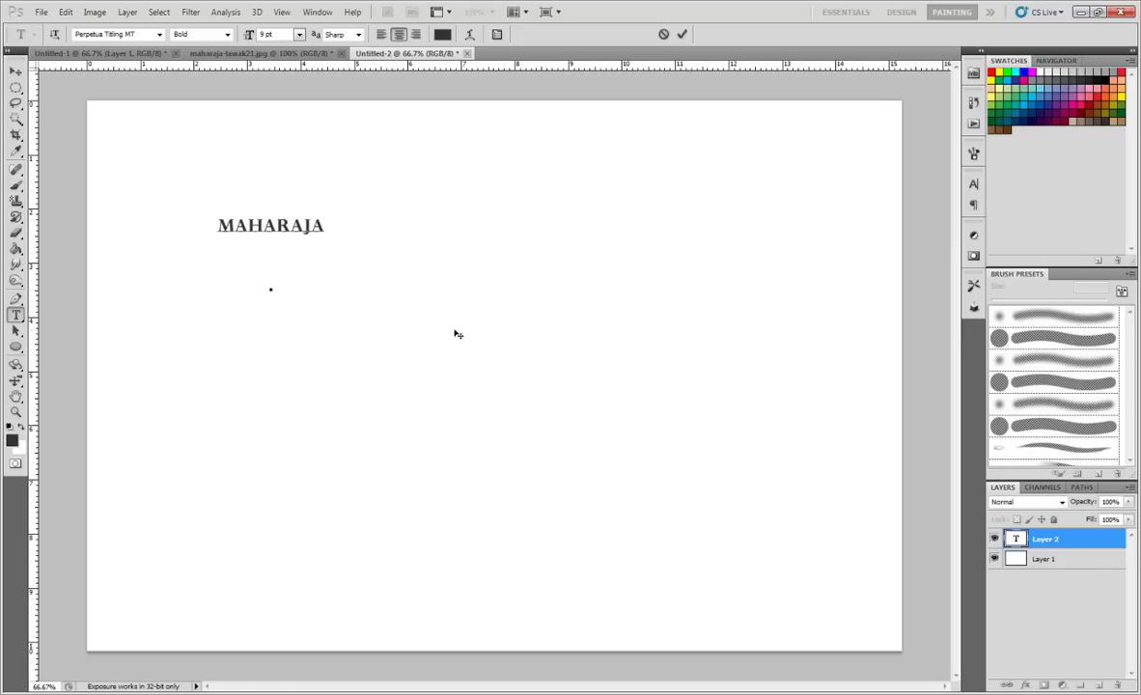
left_click(15, 72)
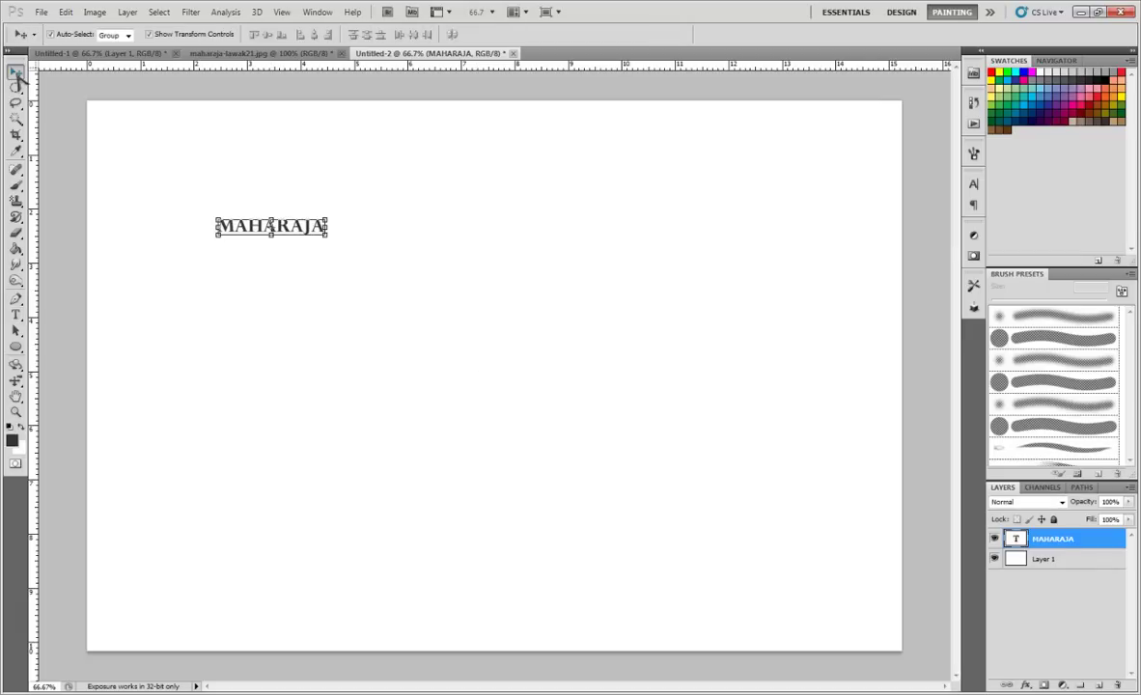
Step: Scale MAHARAJA up across the canvas and Alt-drag a duplicate line below it
left_click(328, 238)
left_click_drag(328, 238, 779, 420)
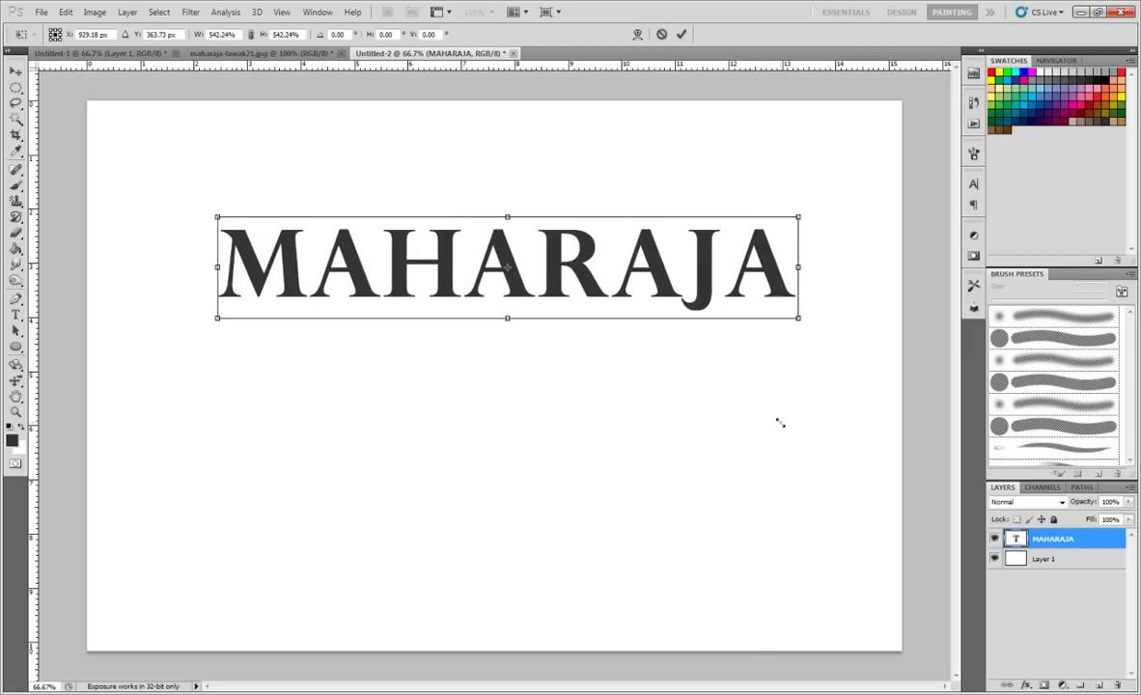
key("Return")
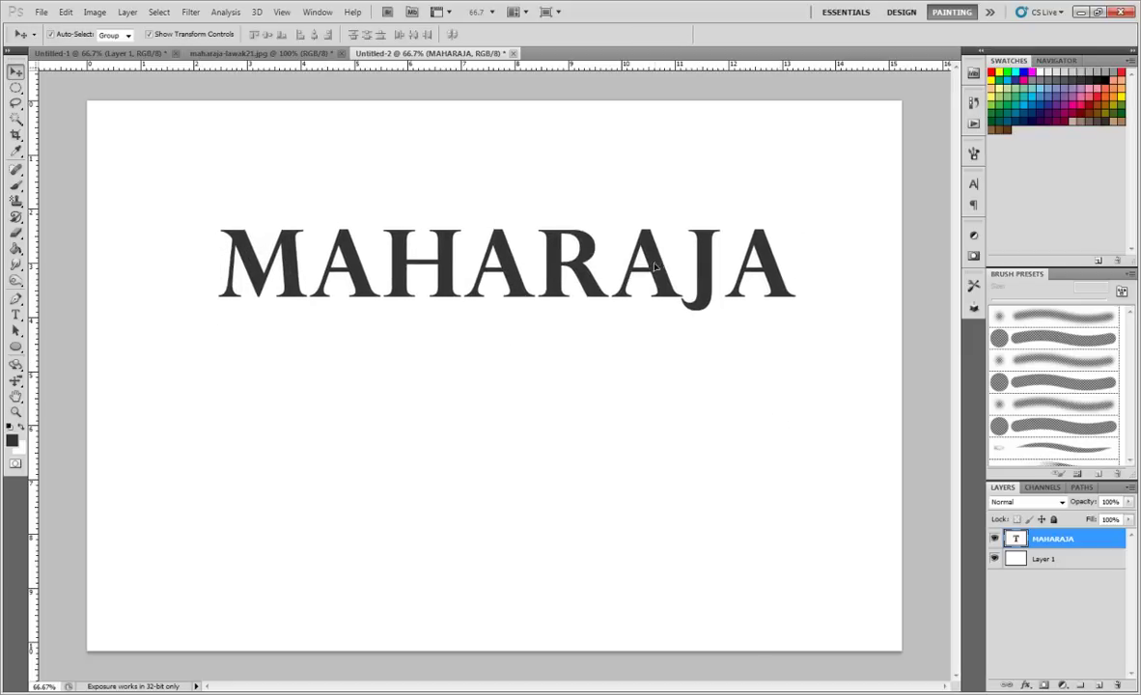
mouse_move(630, 278)
left_mouse_down()
mouse_move(592, 284)
mouse_move(638, 276)
left_mouse_up()
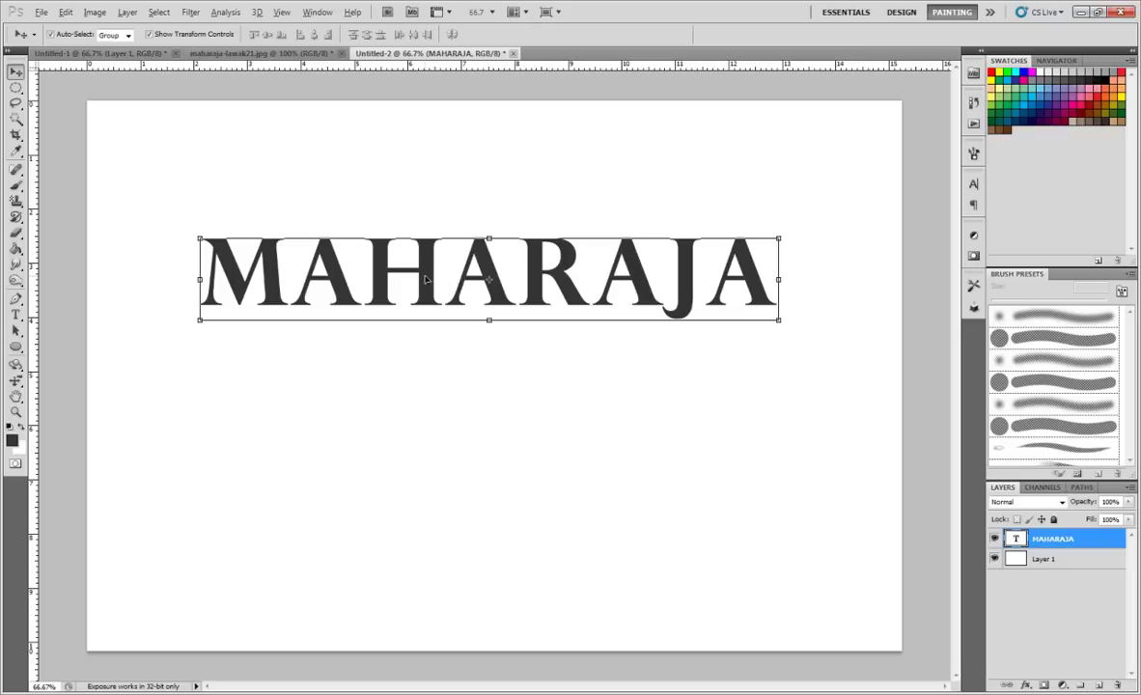
left_click_drag(425, 279, 425, 368)
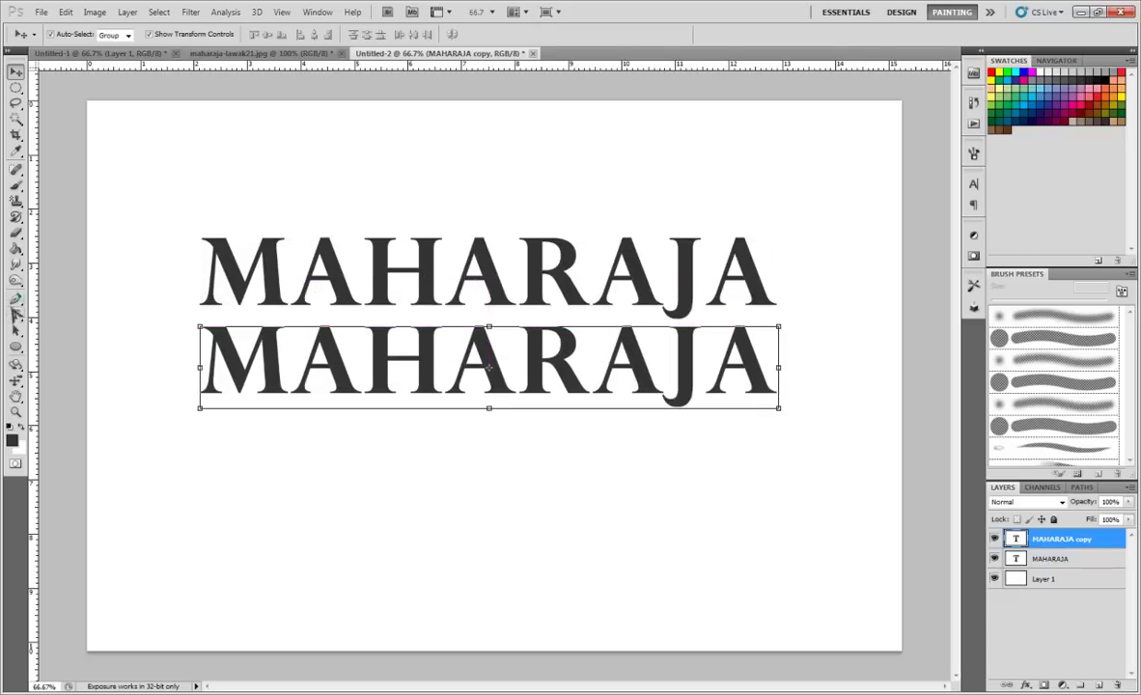
Step: Replace the duplicated line's text with 'LAWAK'
key("t")
left_click_drag(214, 377, 787, 392)
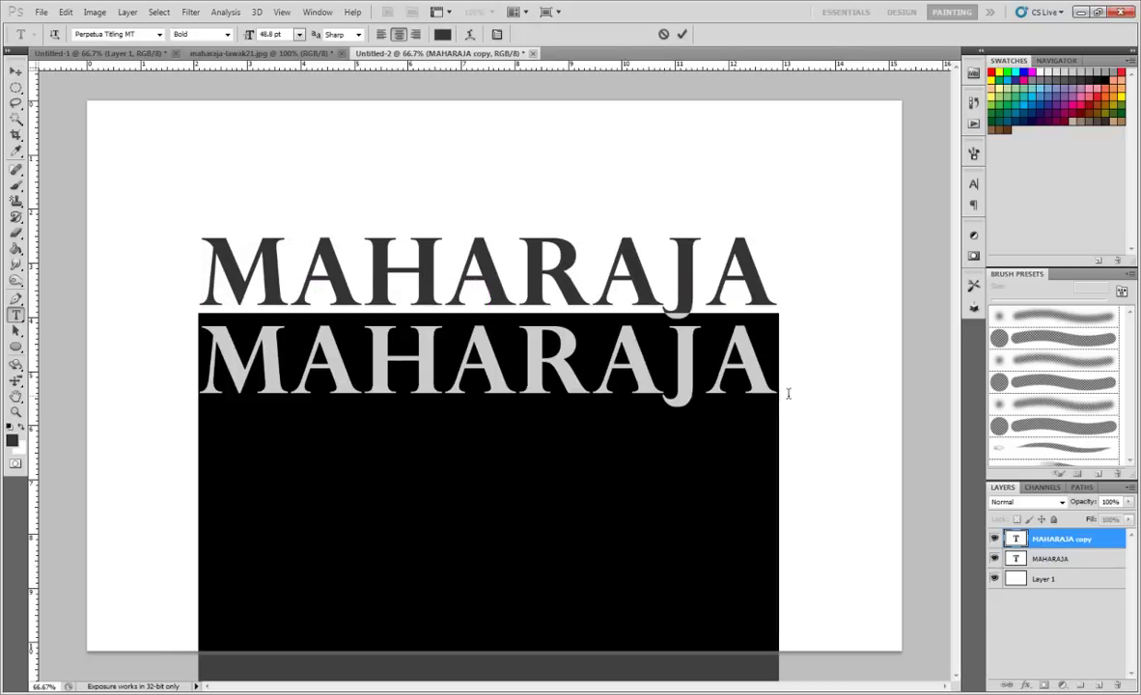
key("BackSpace")
type("L")
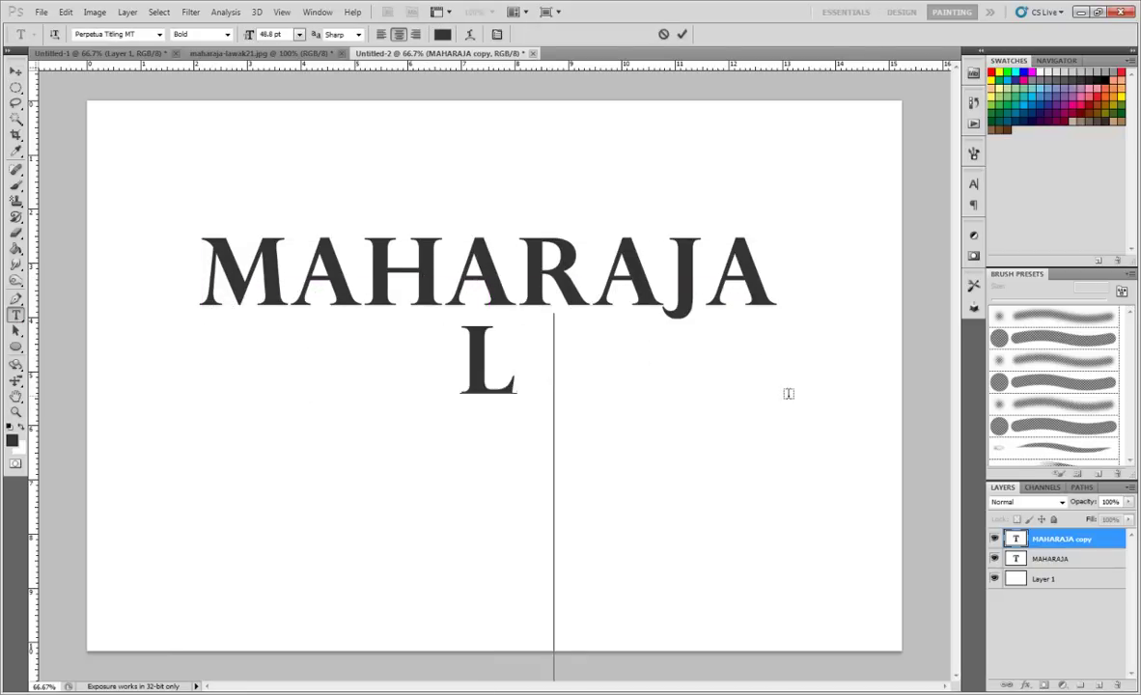
type("AWAK")
key("ctrl+Return")
Step: Enlarge LAWAK to about 143%, align it under MAHARAJA, and select Layer 1
key("v")
mouse_move(535, 277)
left_mouse_down()
mouse_move(543, 283)
mouse_move(532, 285)
left_mouse_up()
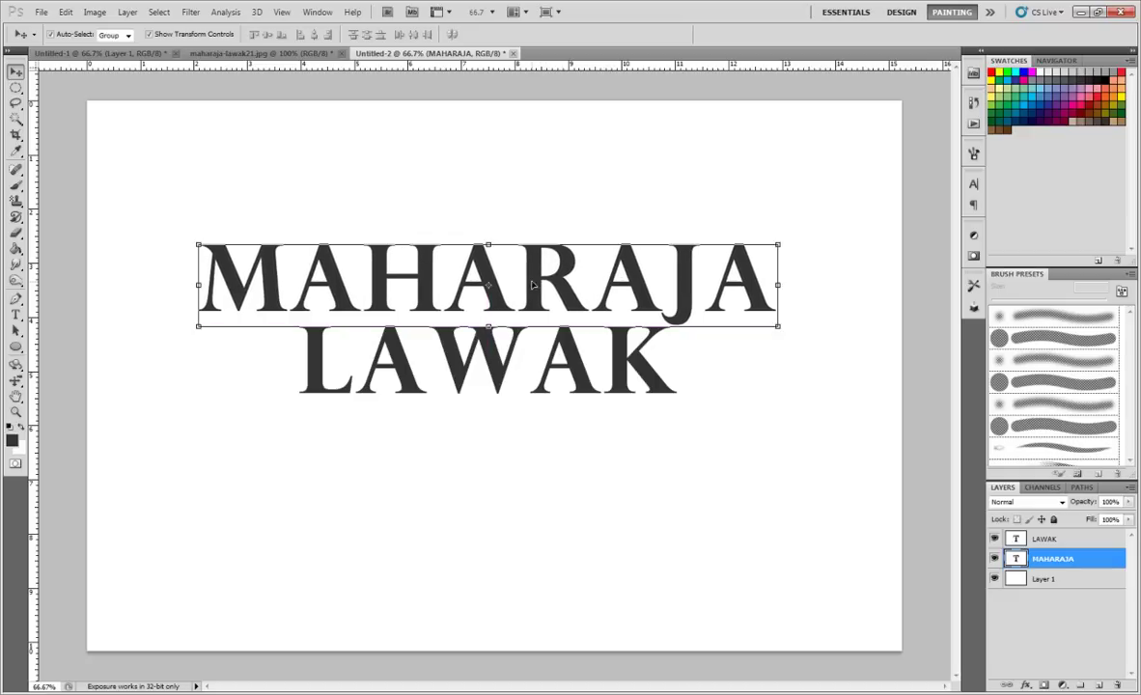
left_click(600, 155)
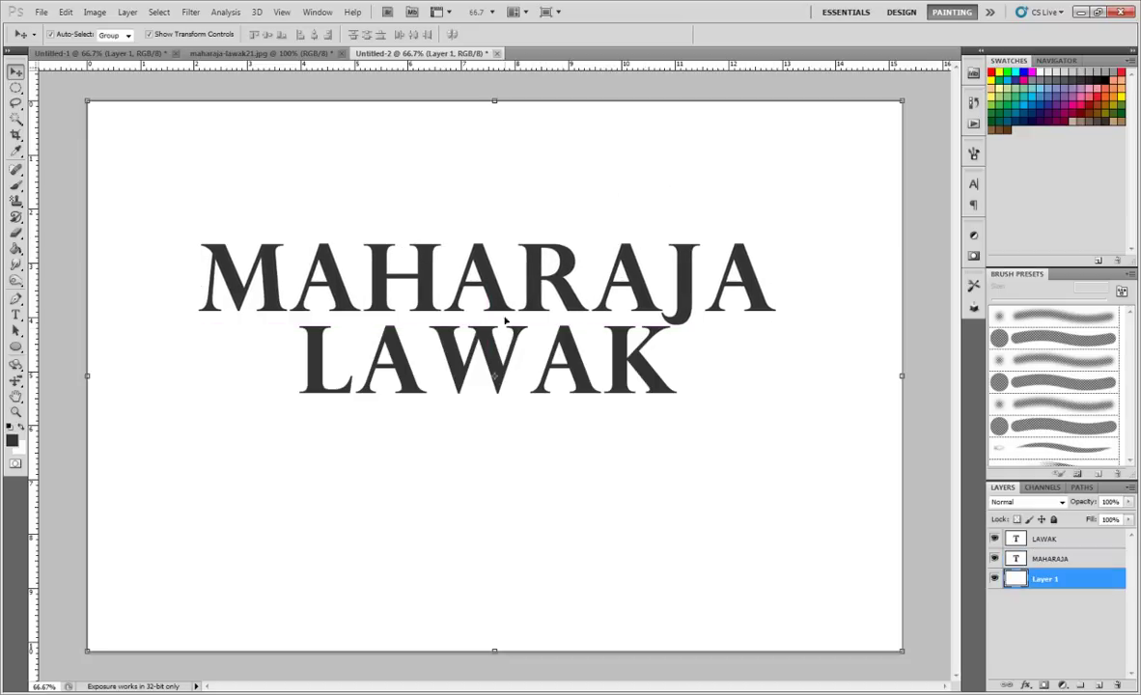
left_click(458, 333)
left_click_drag(490, 352, 413, 357)
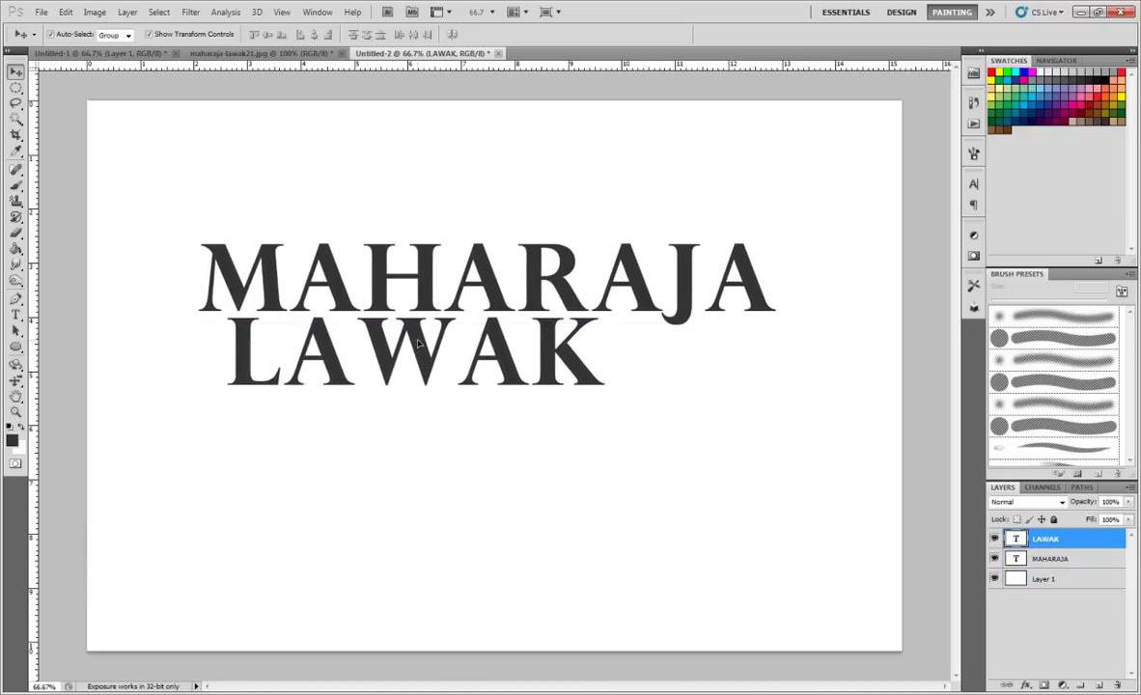
left_click(603, 393)
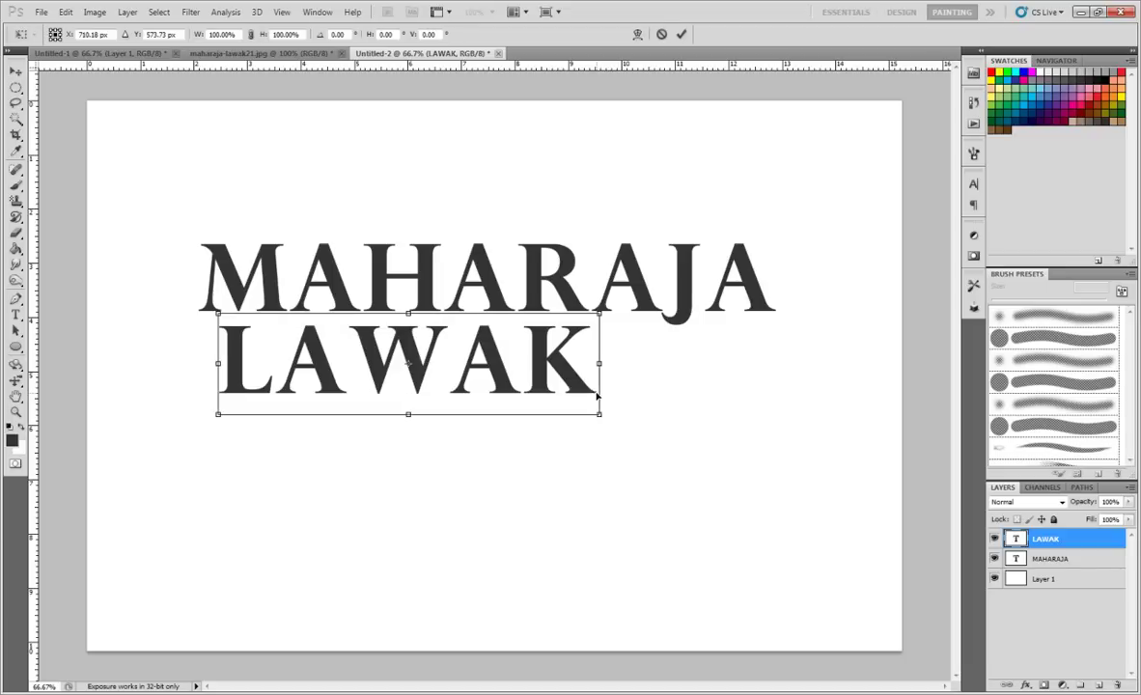
mouse_move(601, 415)
left_mouse_down()
mouse_move(771, 476)
mouse_move(758, 473)
left_mouse_up()
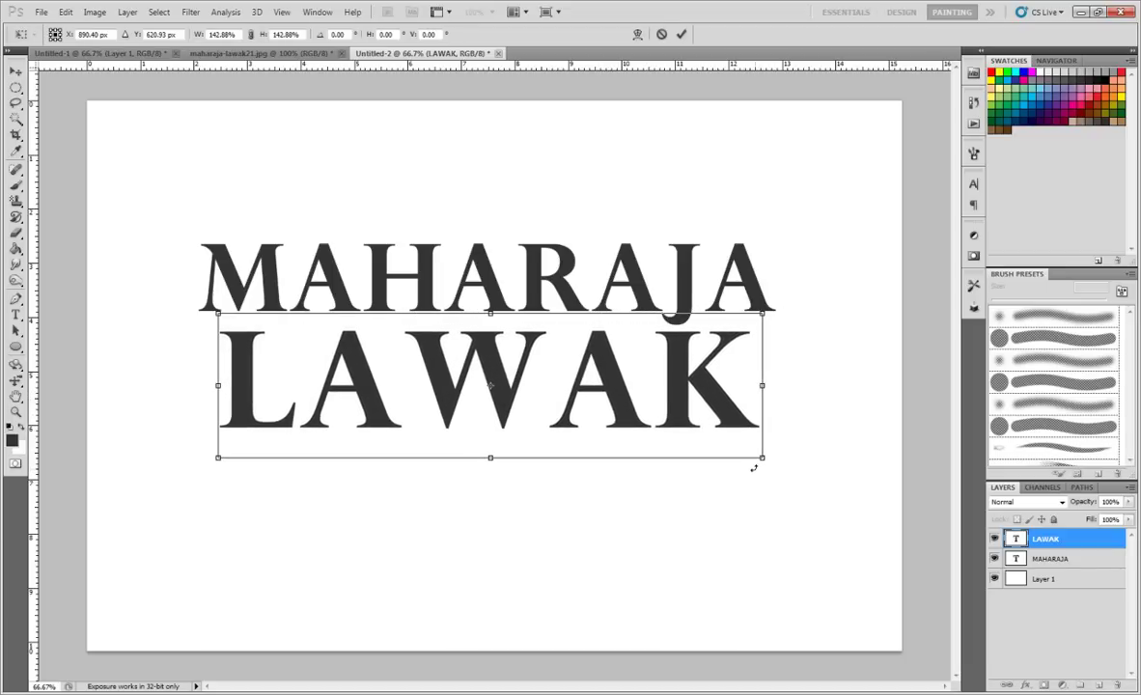
key("Return")
left_click_drag(570, 384, 611, 391)
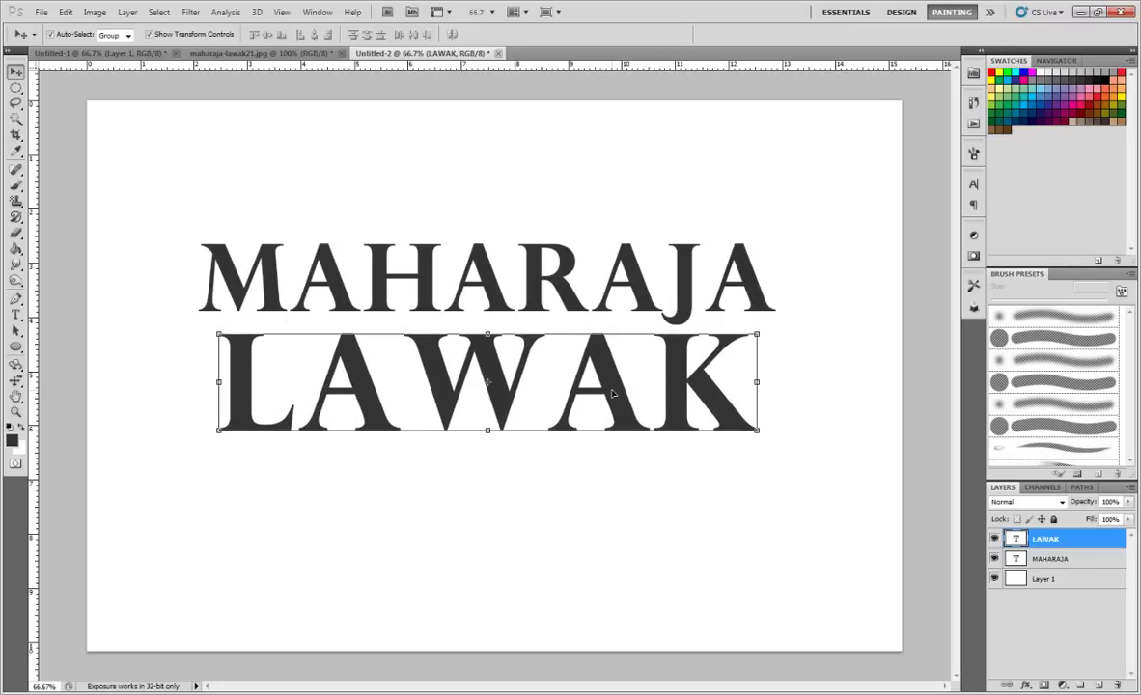
left_click(593, 209)
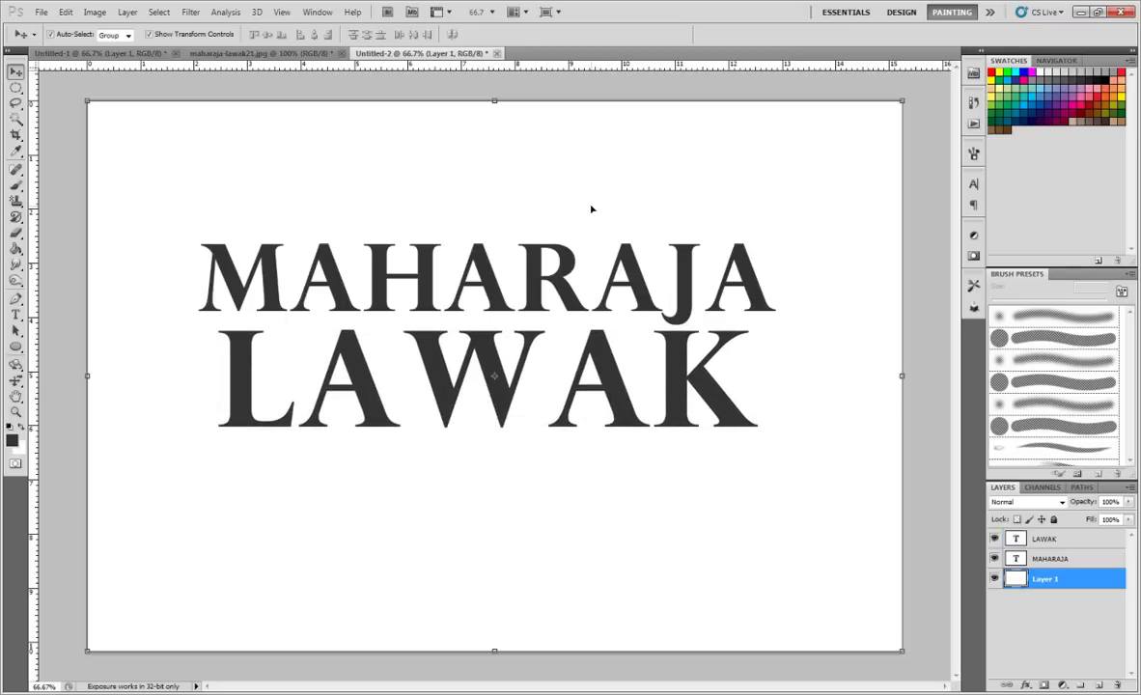
Step: Lock Layer 1 completely and glance at the crown logo reference
left_click(1053, 520)
left_click(254, 52)
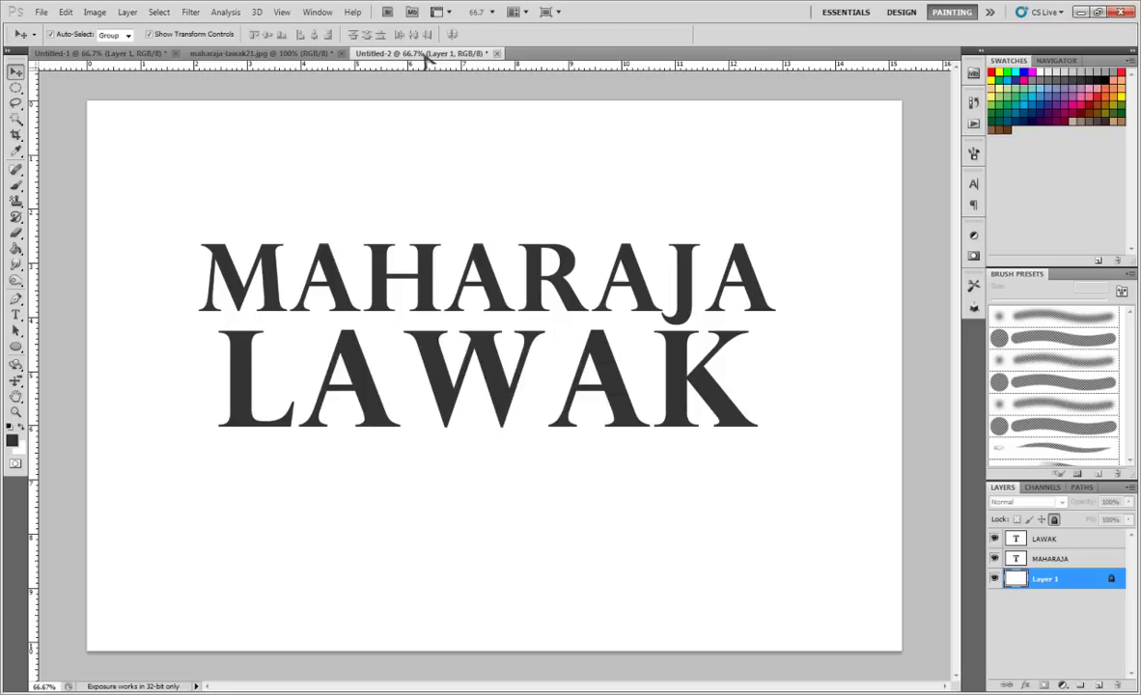
left_click(391, 53)
Step: Select all the MAHARAJA text with the Type tool
left_click(446, 251)
left_click(16, 314)
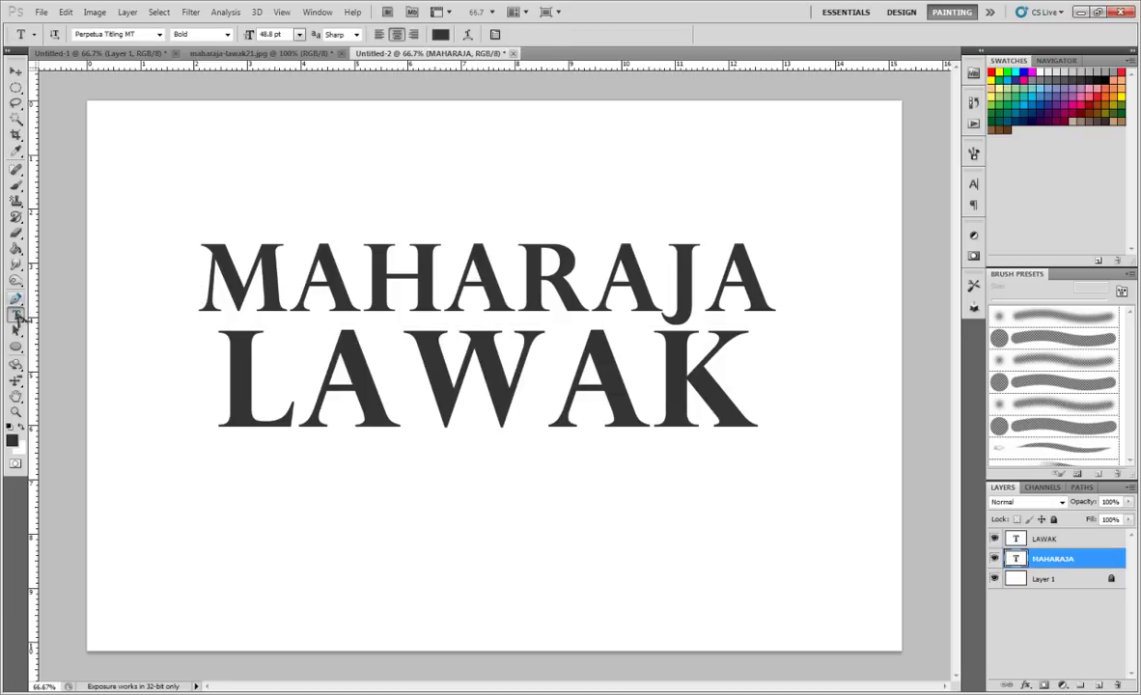
mouse_move(198, 230)
left_mouse_down()
mouse_move(484, 623)
mouse_move(777, 647)
left_mouse_up()
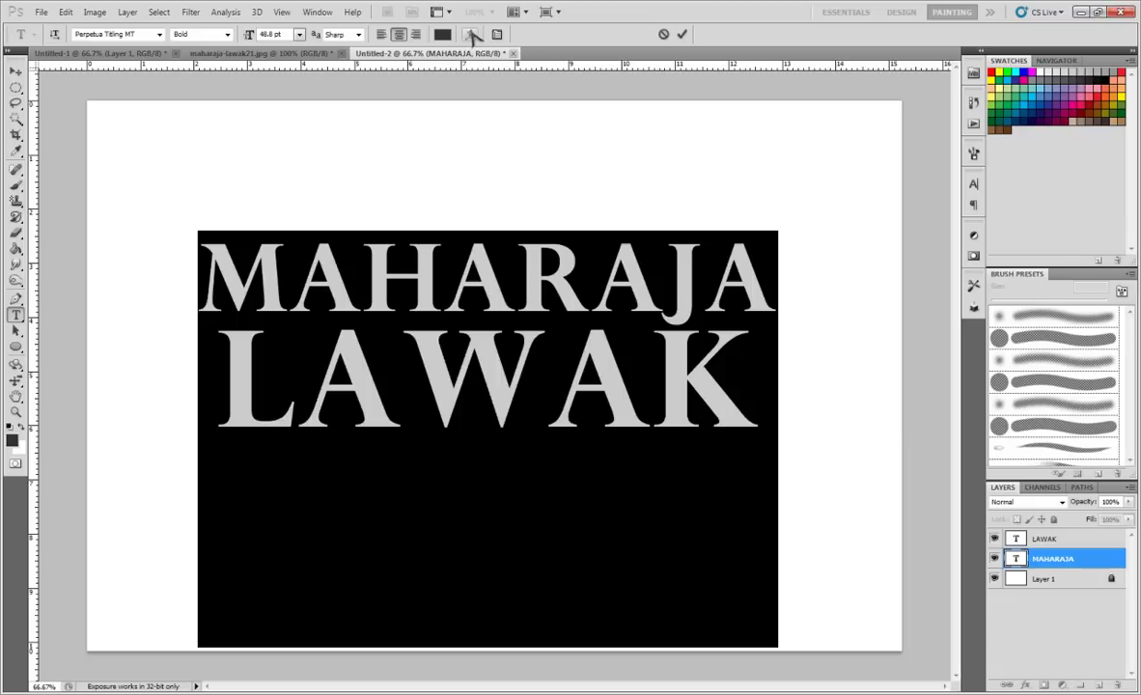
Step: Apply an Arc Upper warp with Bend +10 to the selected MAHARAJA text
left_click(472, 34)
left_click(788, 103)
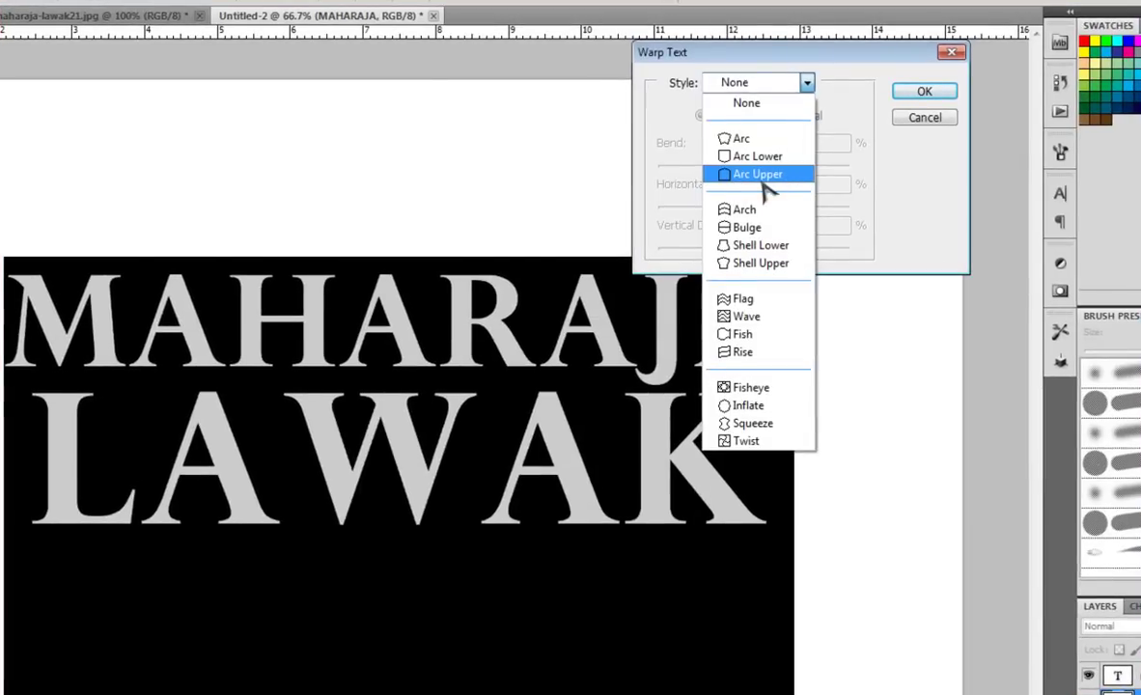
left_click(723, 176)
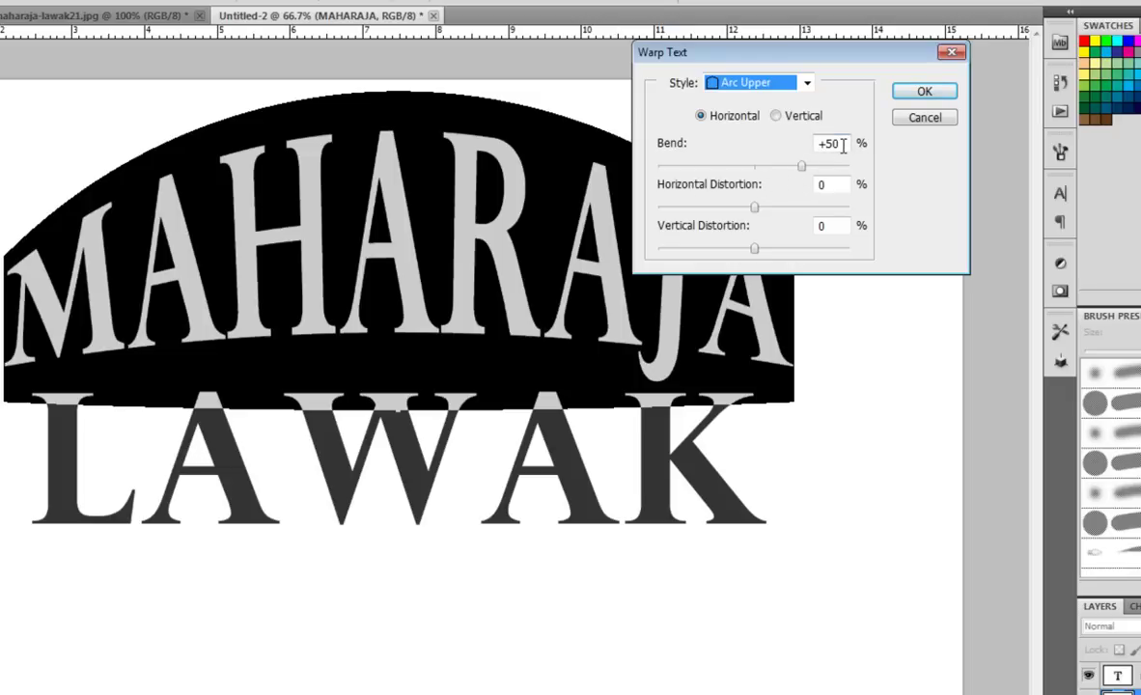
left_click_drag(838, 144, 823, 145)
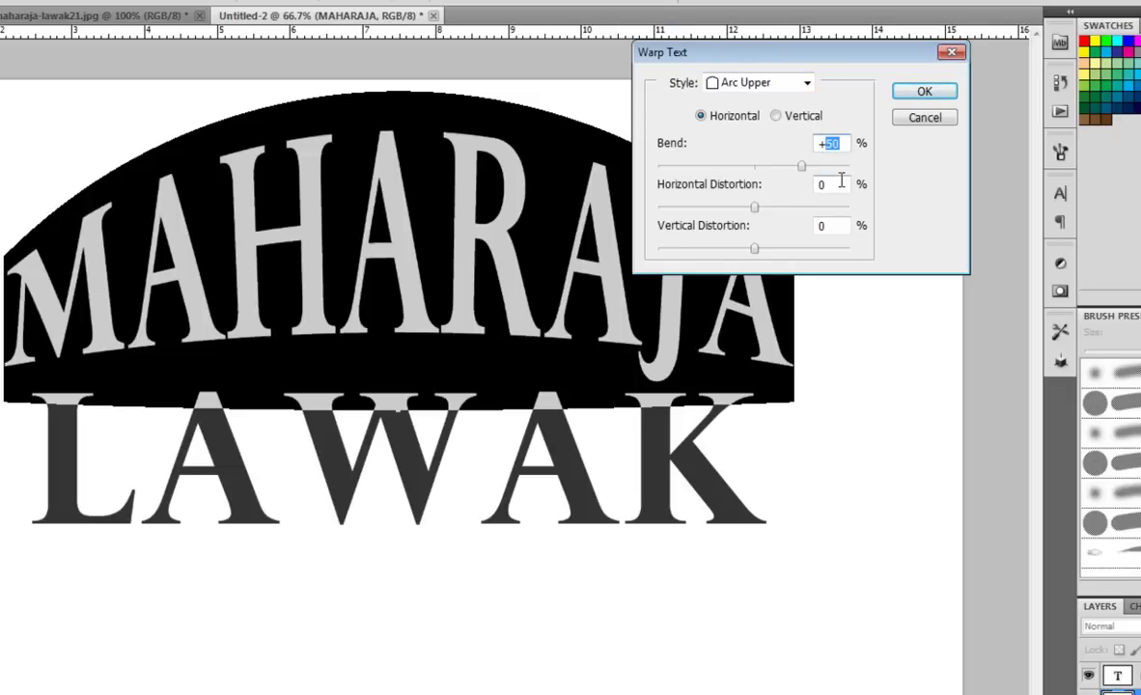
type("10")
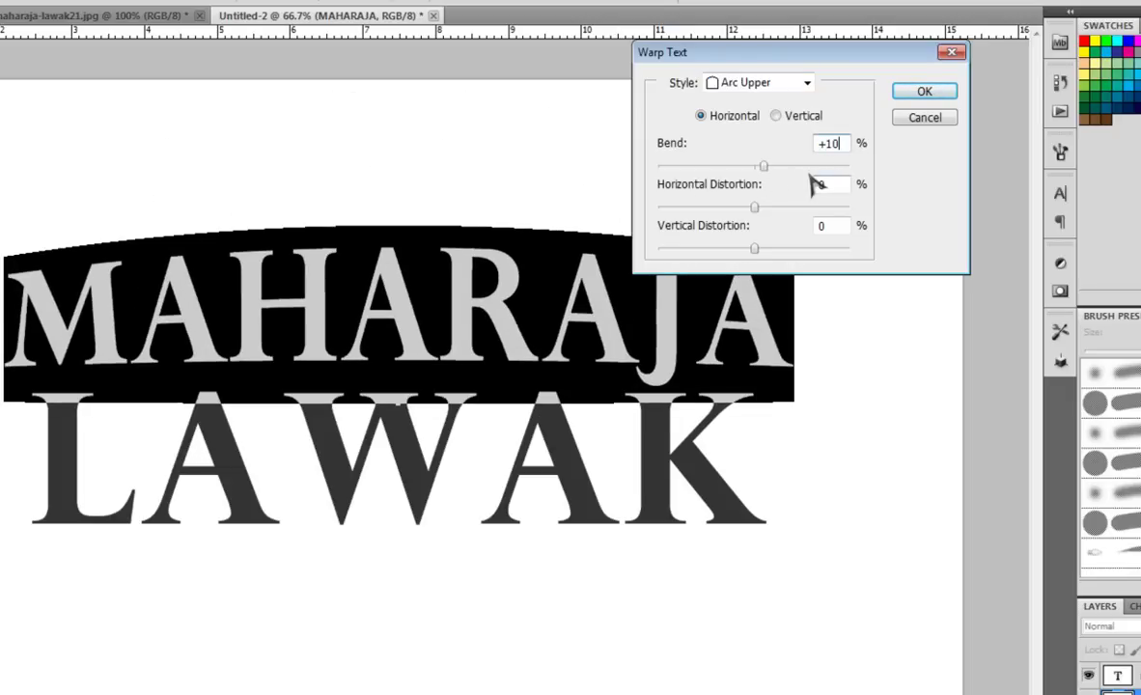
left_click(923, 93)
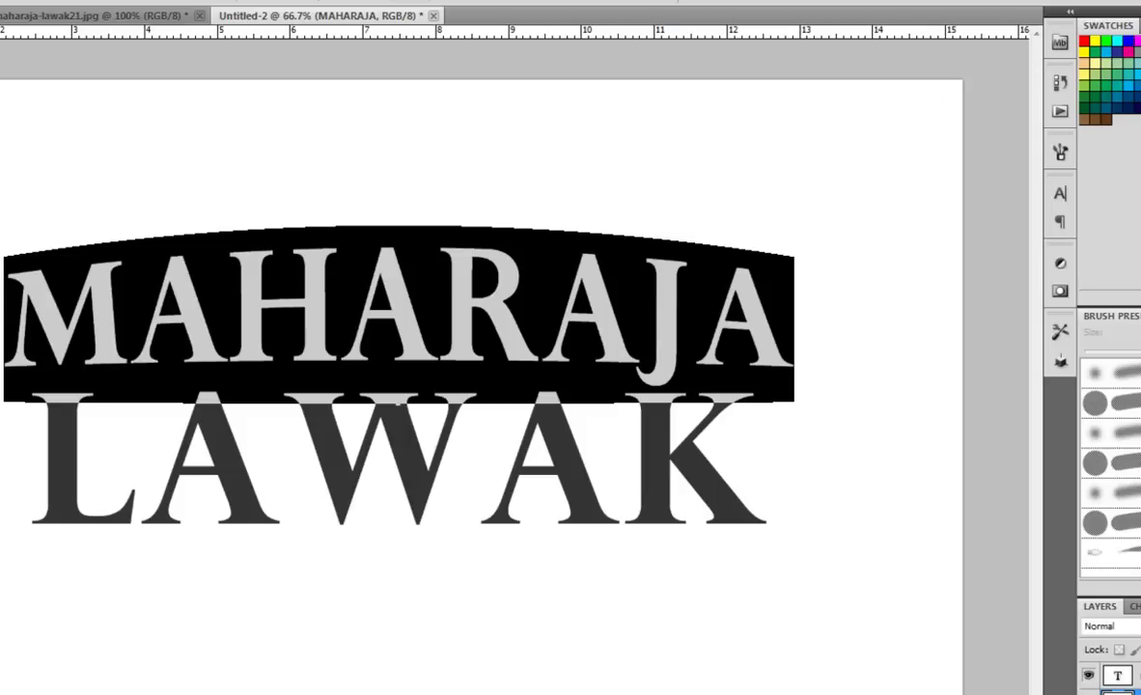
Step: Commit MAHARAJA, then give the LAWAK text an Arc Lower warp at Bend +9
key("ctrl+Return")
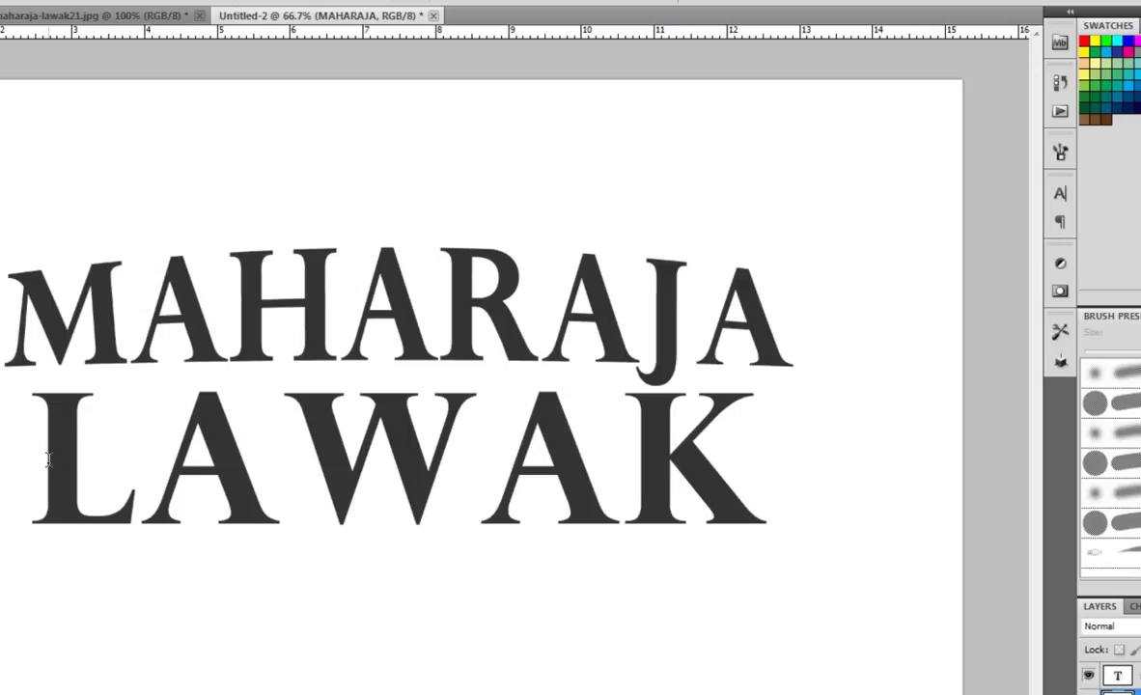
left_click_drag(44, 425, 772, 478)
left_click(381, 3)
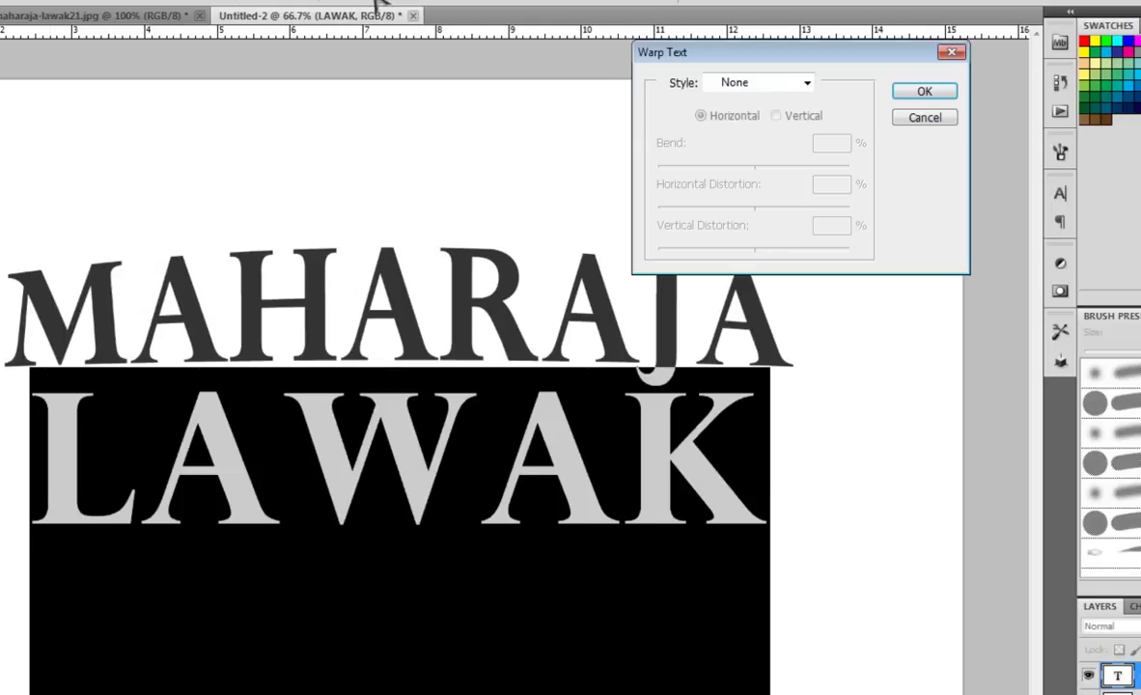
left_click(806, 83)
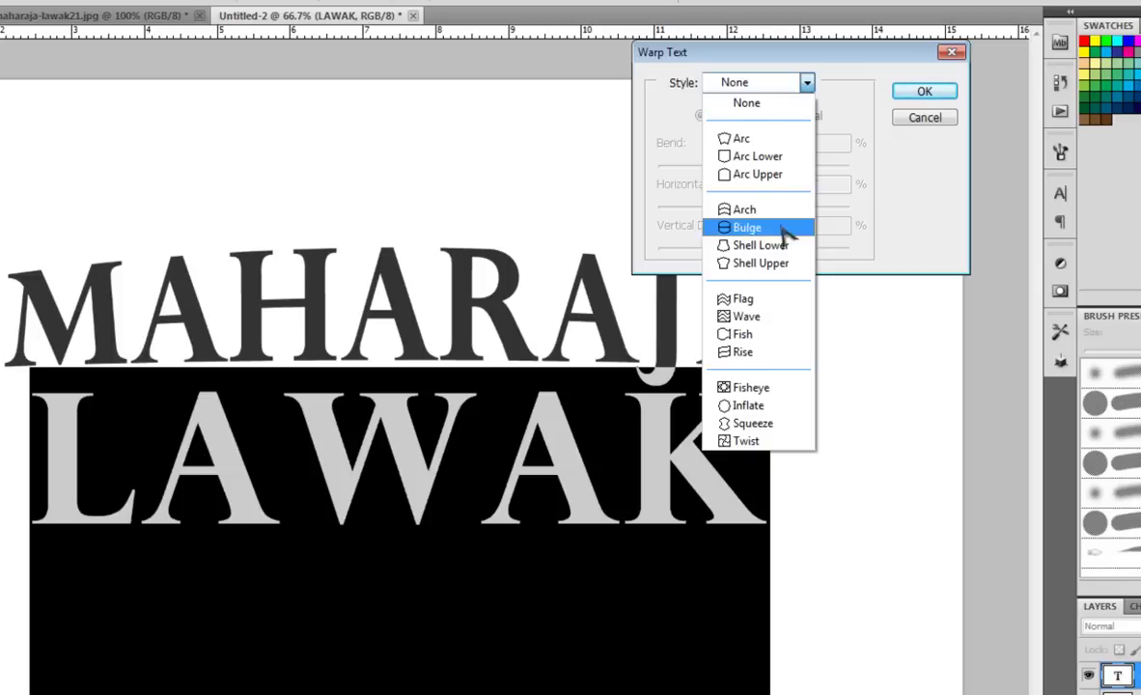
left_click(763, 156)
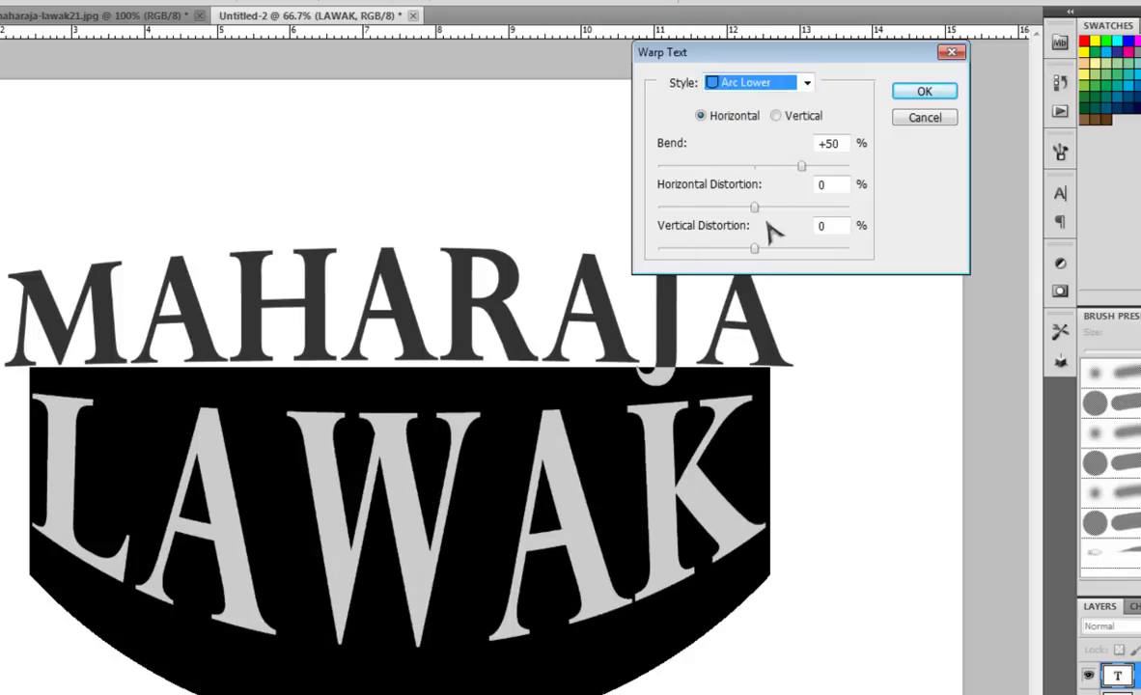
left_click(774, 168)
left_click_drag(772, 174, 766, 174)
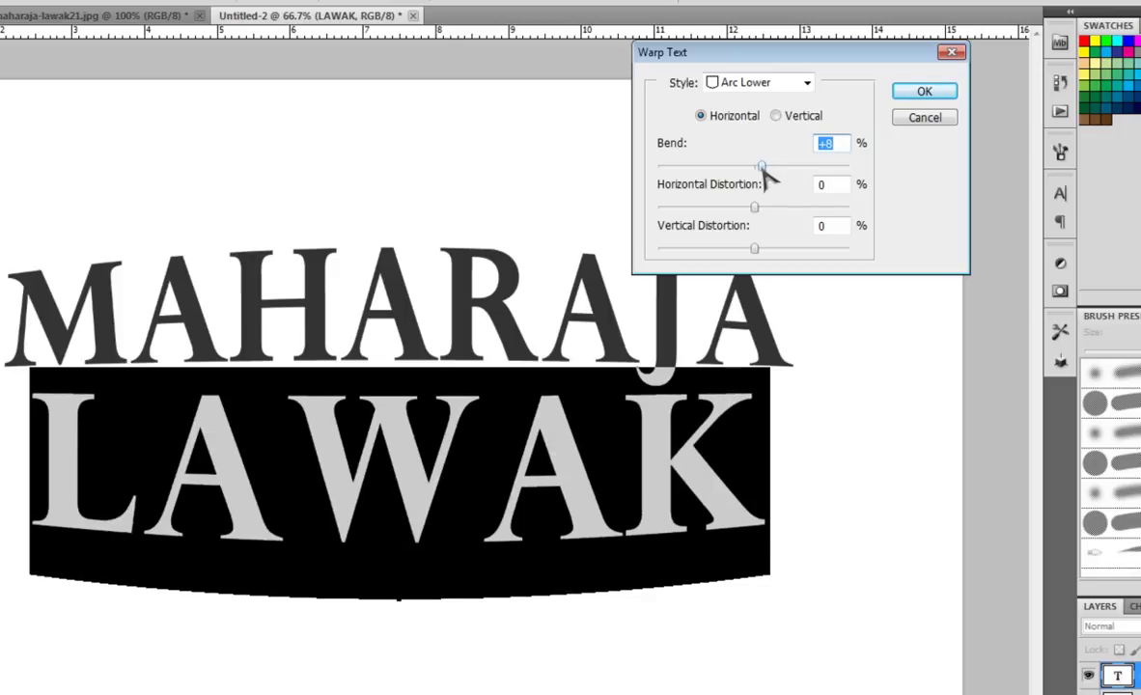
left_click_drag(765, 173, 766, 174)
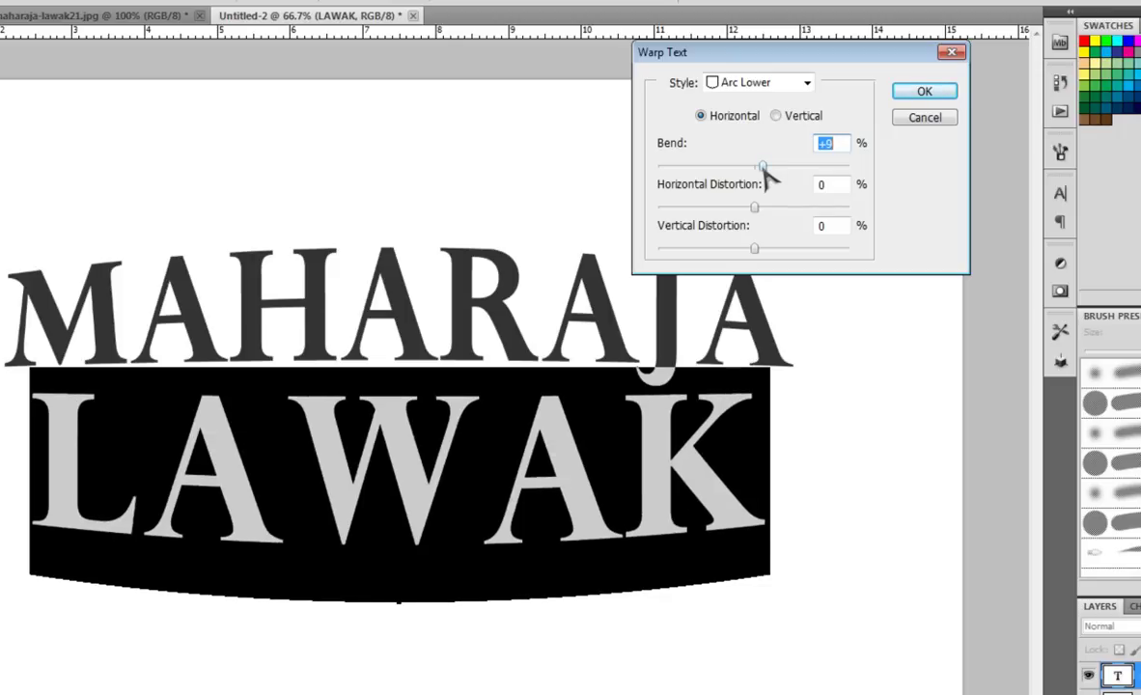
left_click(924, 93)
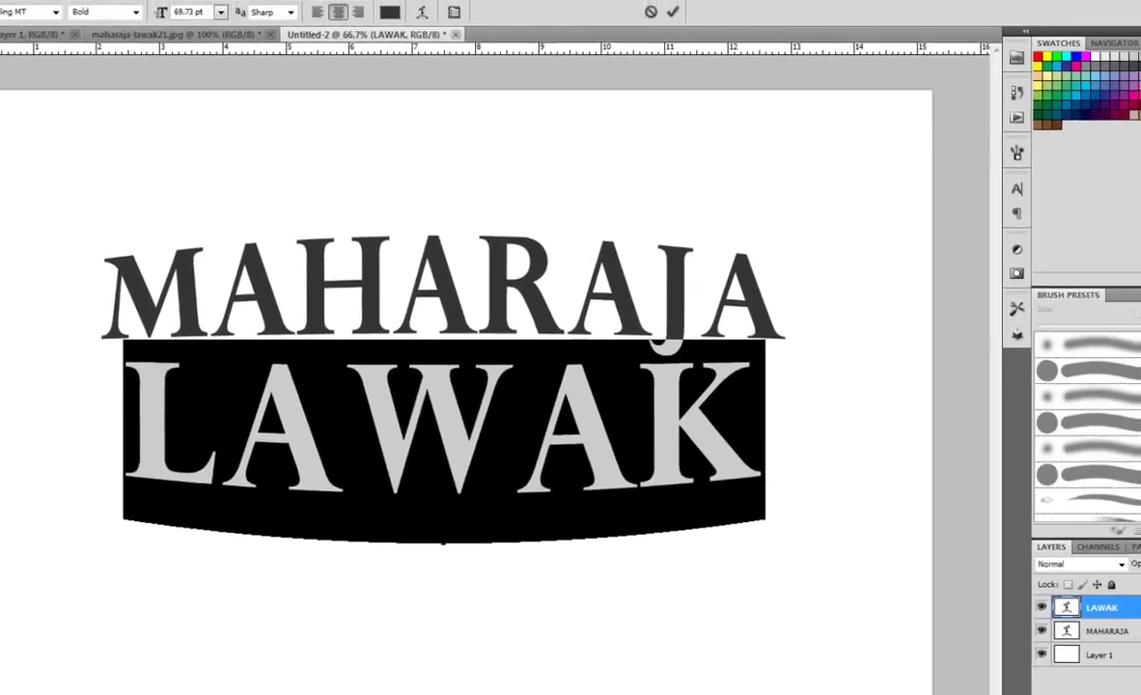
Step: Commit LAWAK and nudge it up slightly
left_click(15, 72)
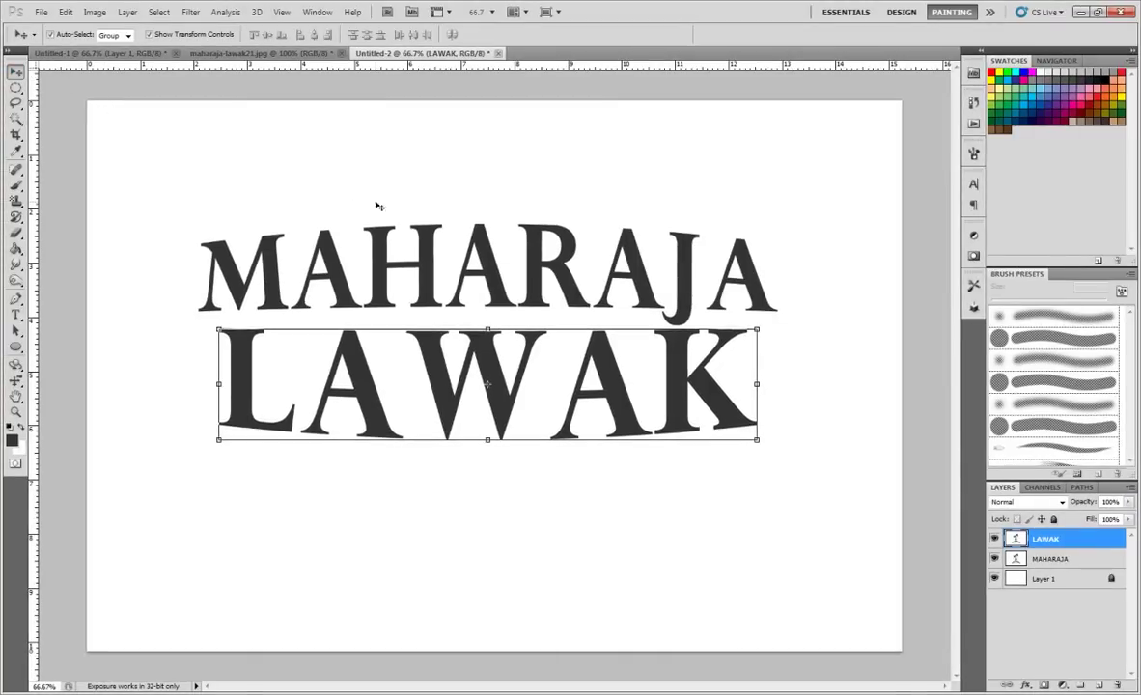
key("Up")
key("Up")
left_click(410, 162)
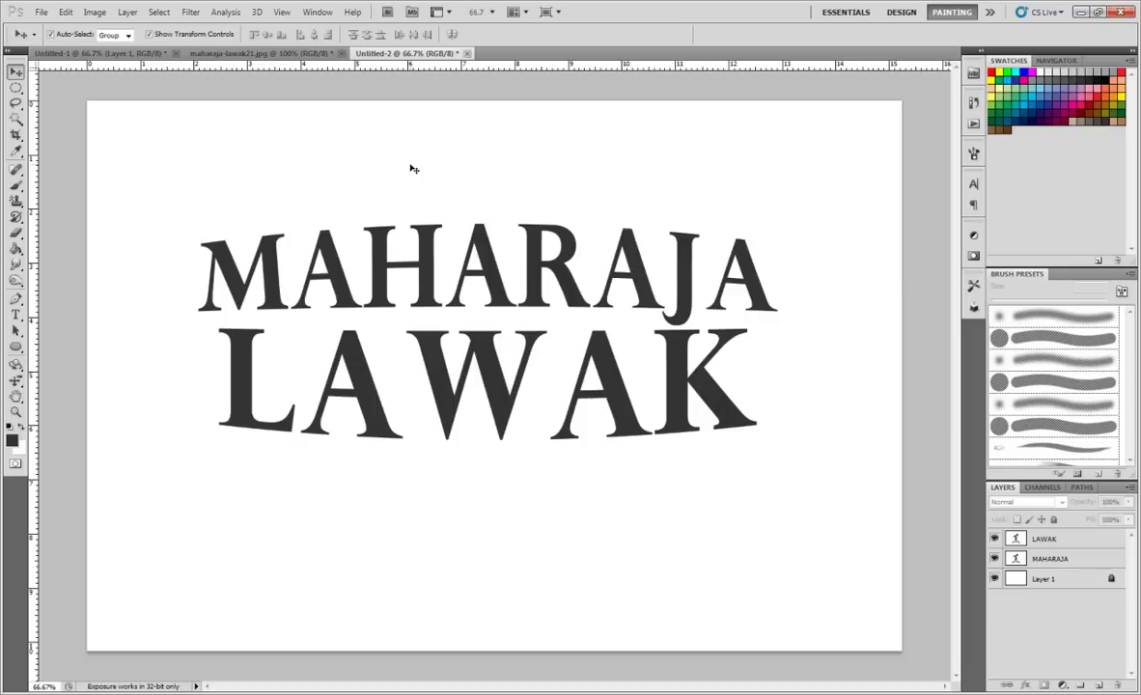
Step: Squash MAHARAJA to about 86% of its height, then start transforming LAWAK
left_click(491, 253)
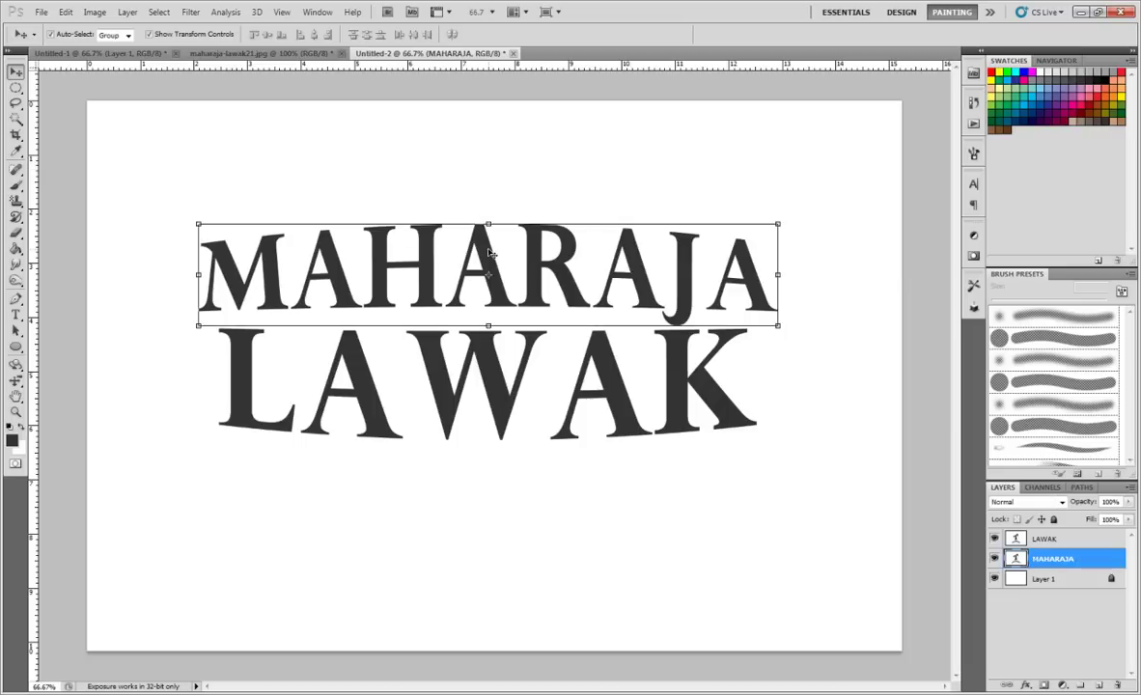
left_click(488, 224)
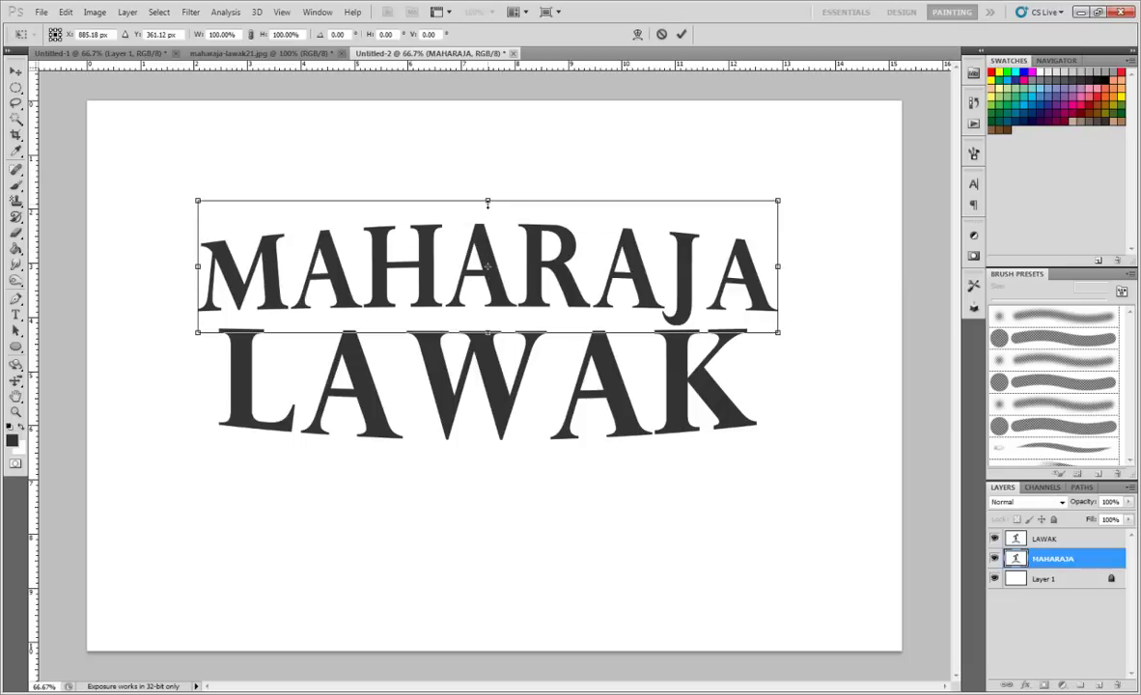
left_click_drag(487, 201, 487, 219)
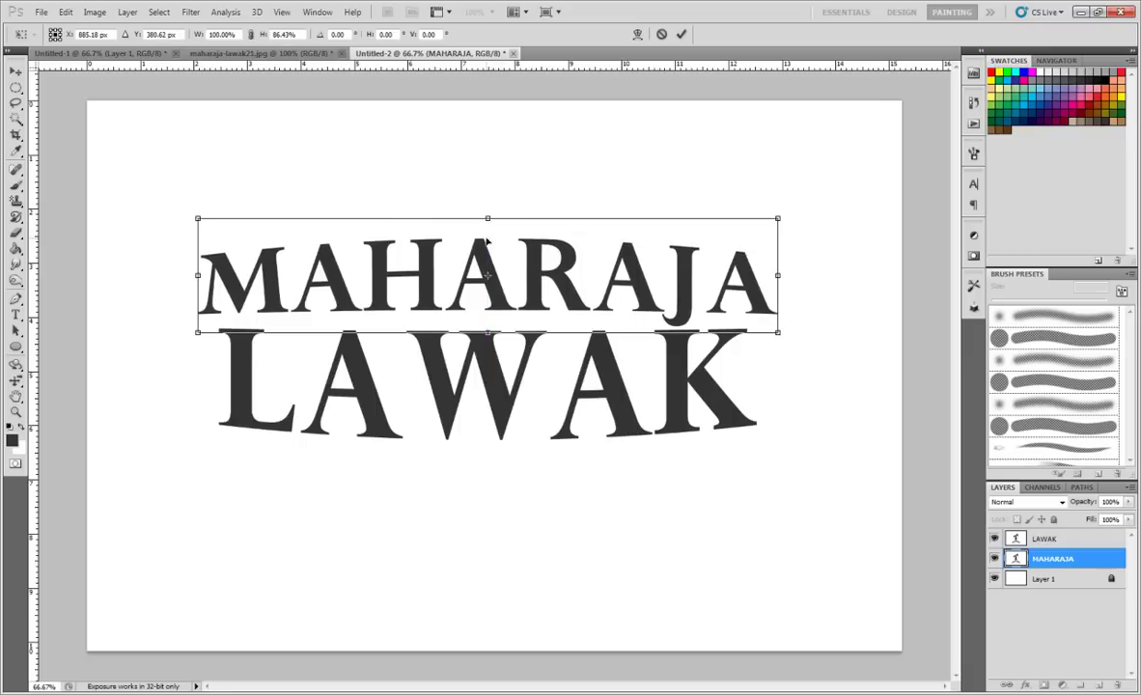
key("Return")
left_click(510, 402)
left_click(488, 441)
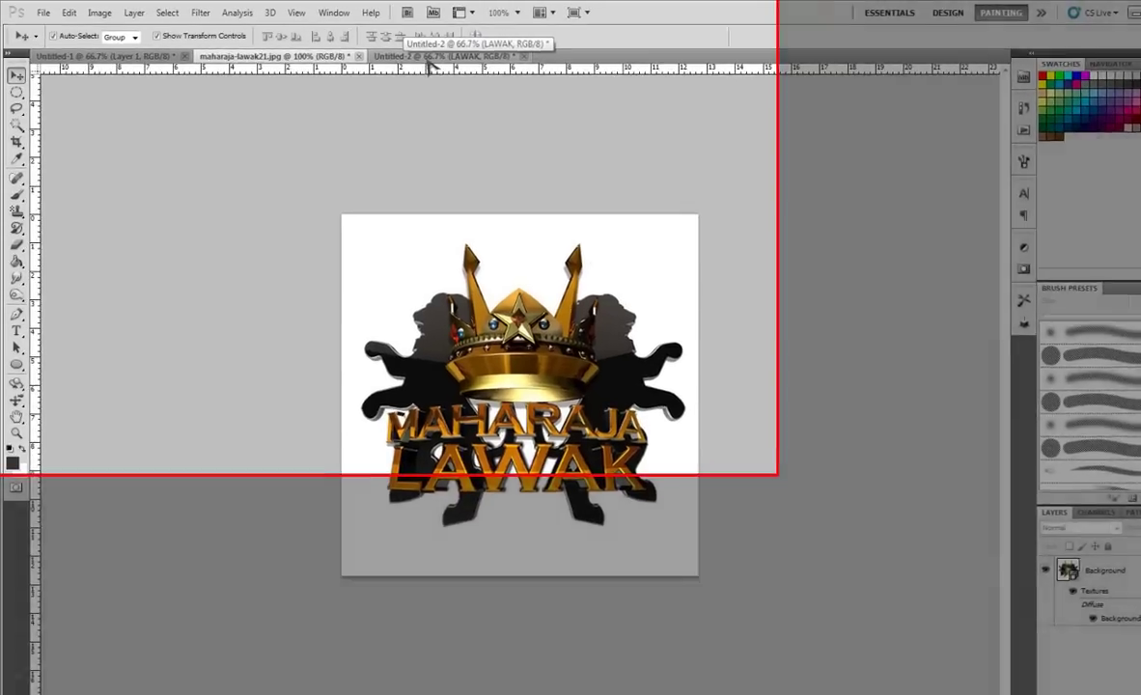
Step: Back on Untitled-2, click into MAHARAJA with the Type tool, then return to Move
left_click(405, 54)
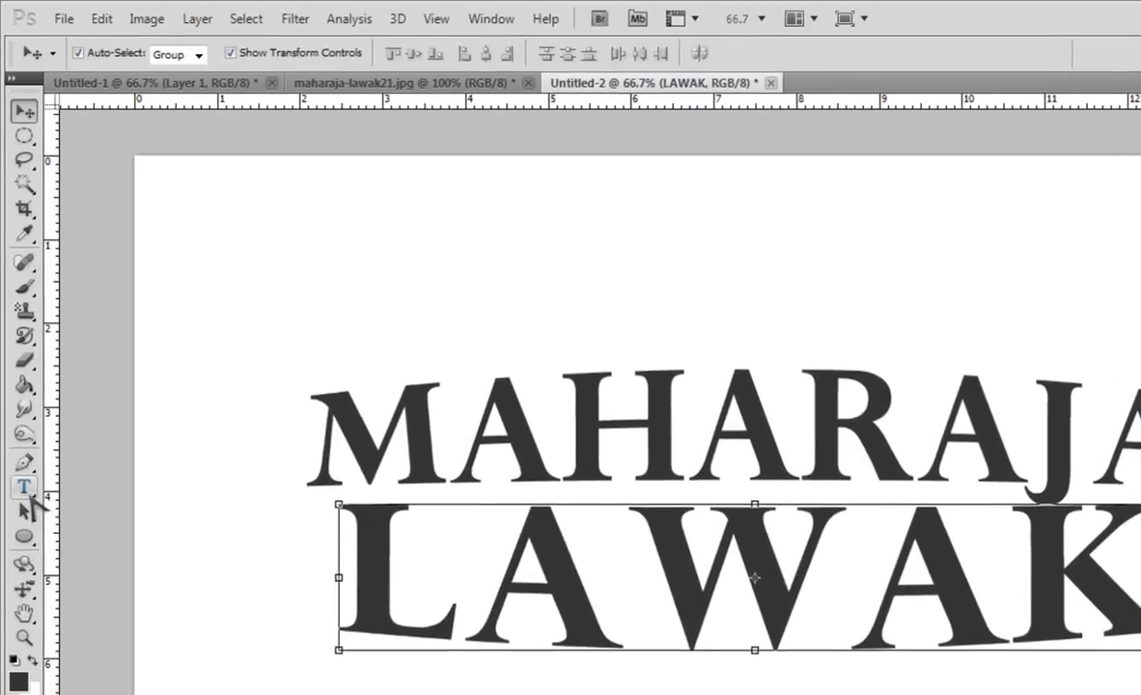
left_click(27, 489)
left_click(309, 435)
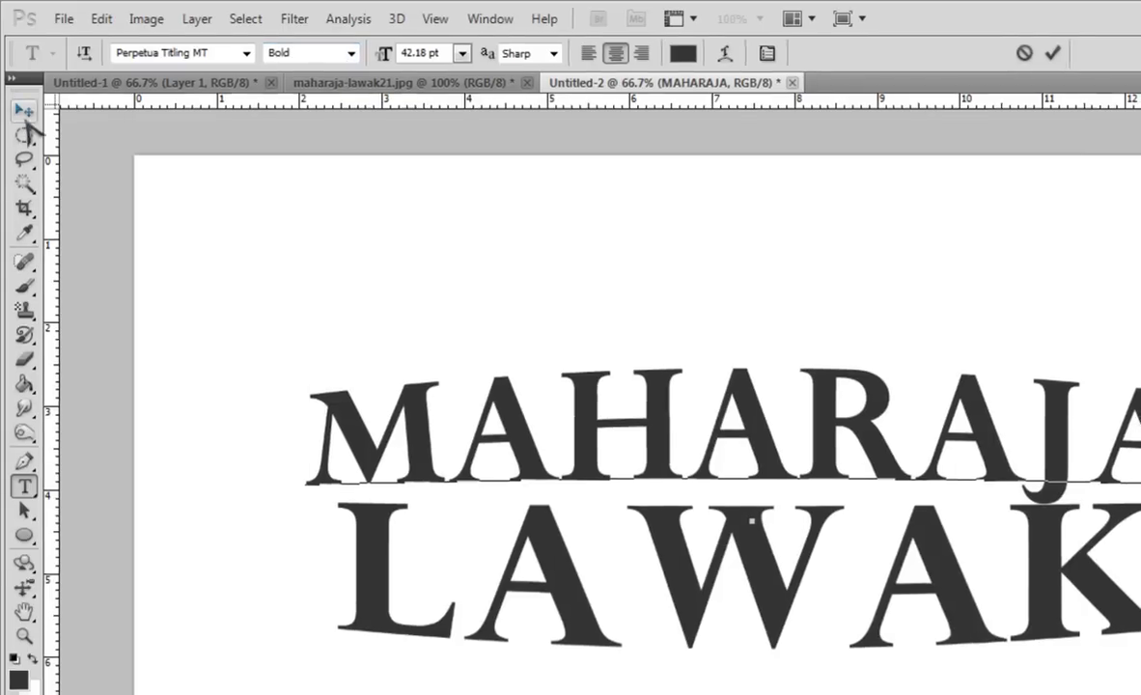
left_click(23, 111)
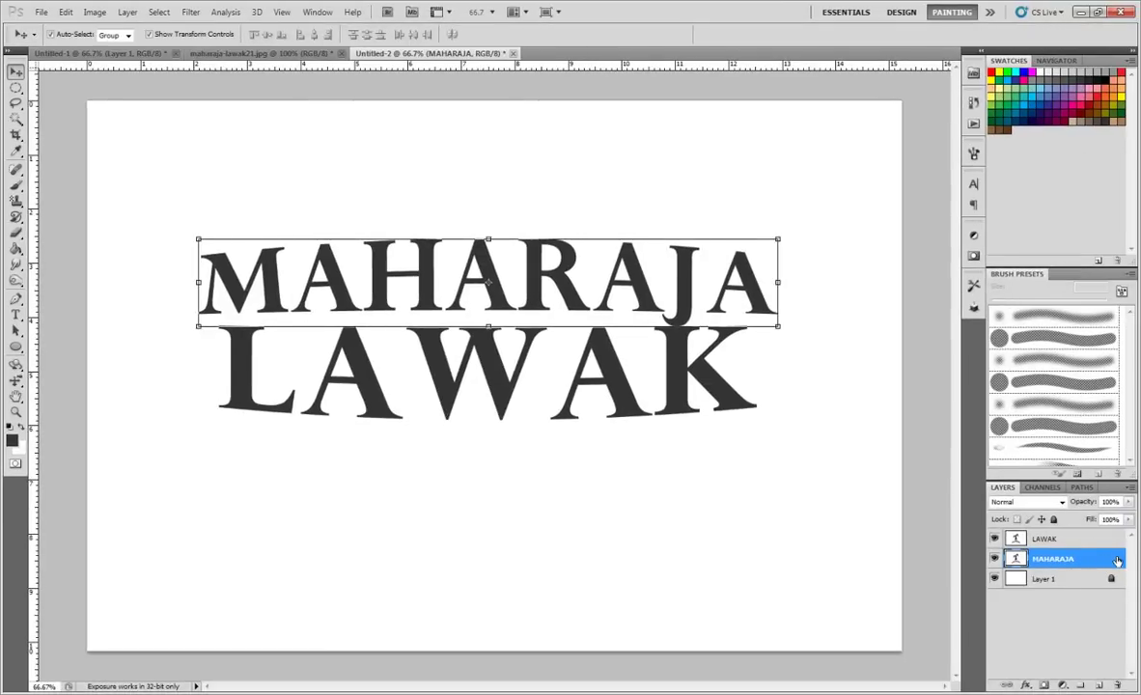
Step: Give MAHARAJA an orange bevelled preset style, reviewing its Chisel Hard bevel and gradient overlay
double_click(1113, 560)
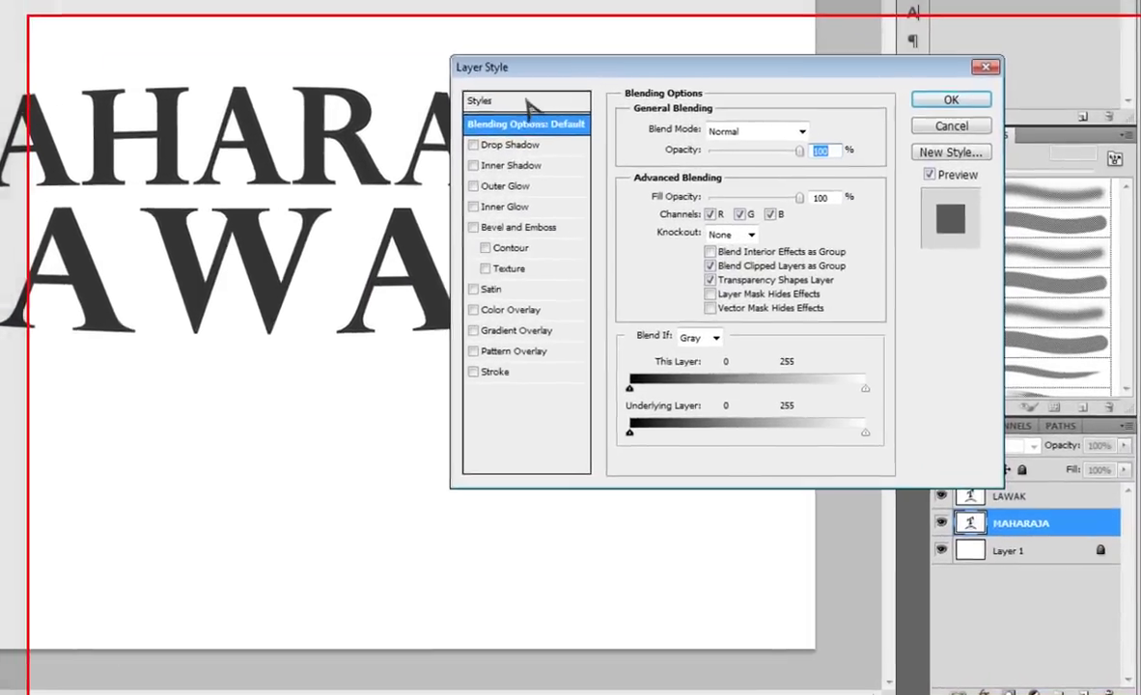
left_click(527, 102)
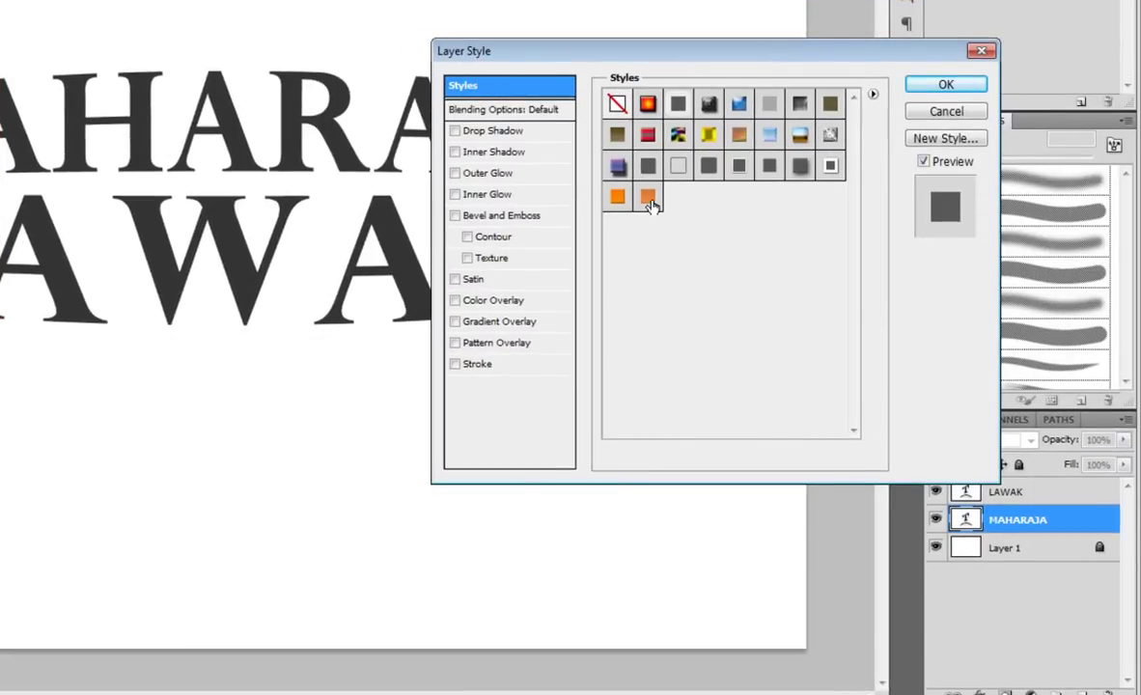
left_click(650, 199)
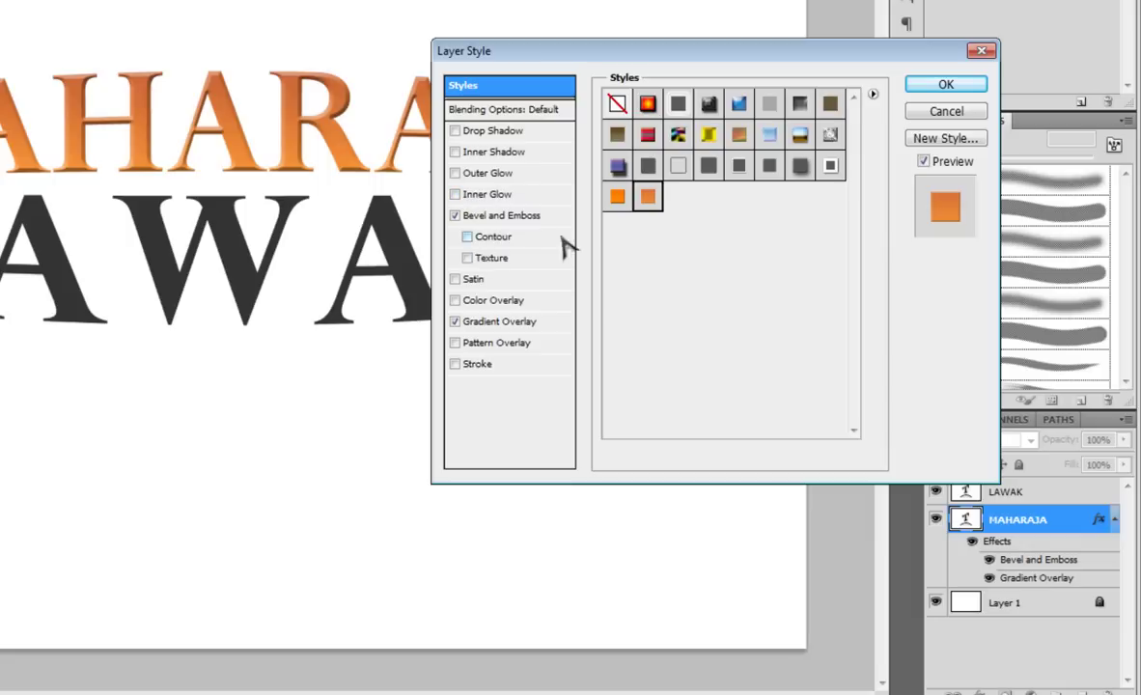
left_click(522, 216)
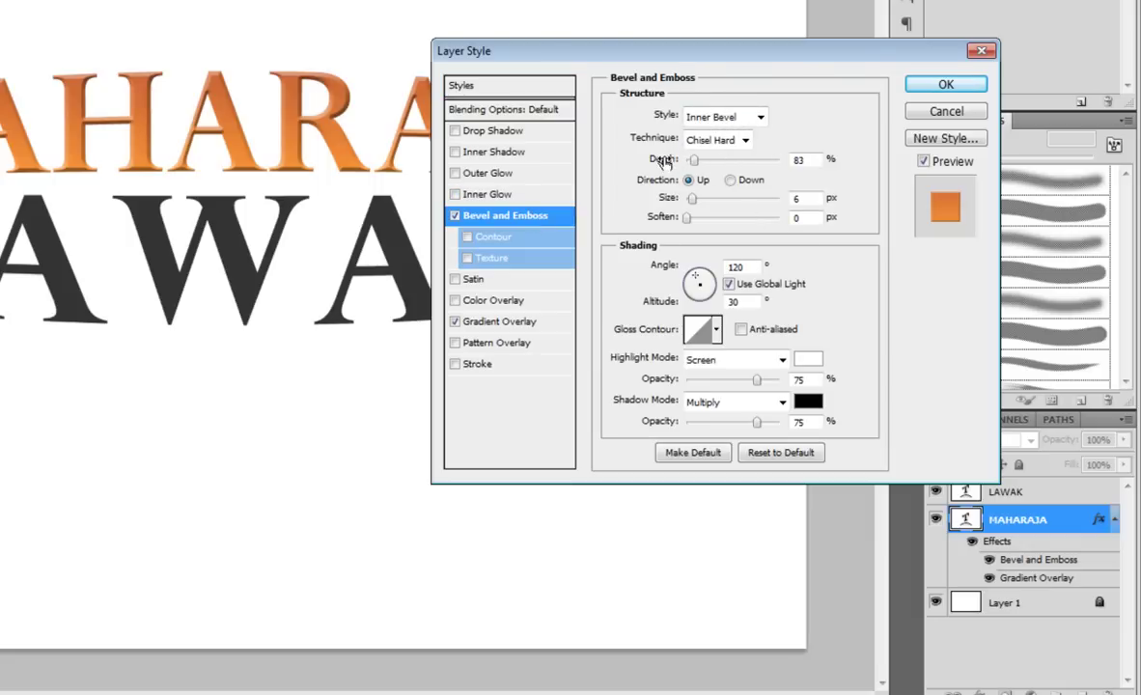
left_click(516, 321)
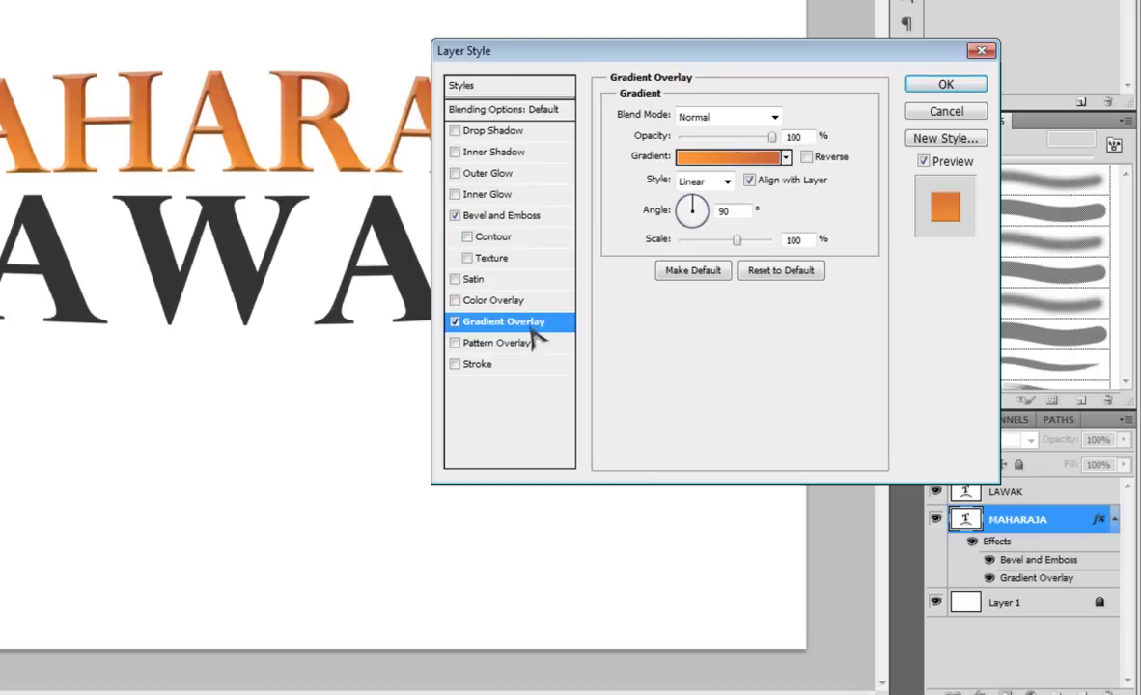
left_click(687, 155)
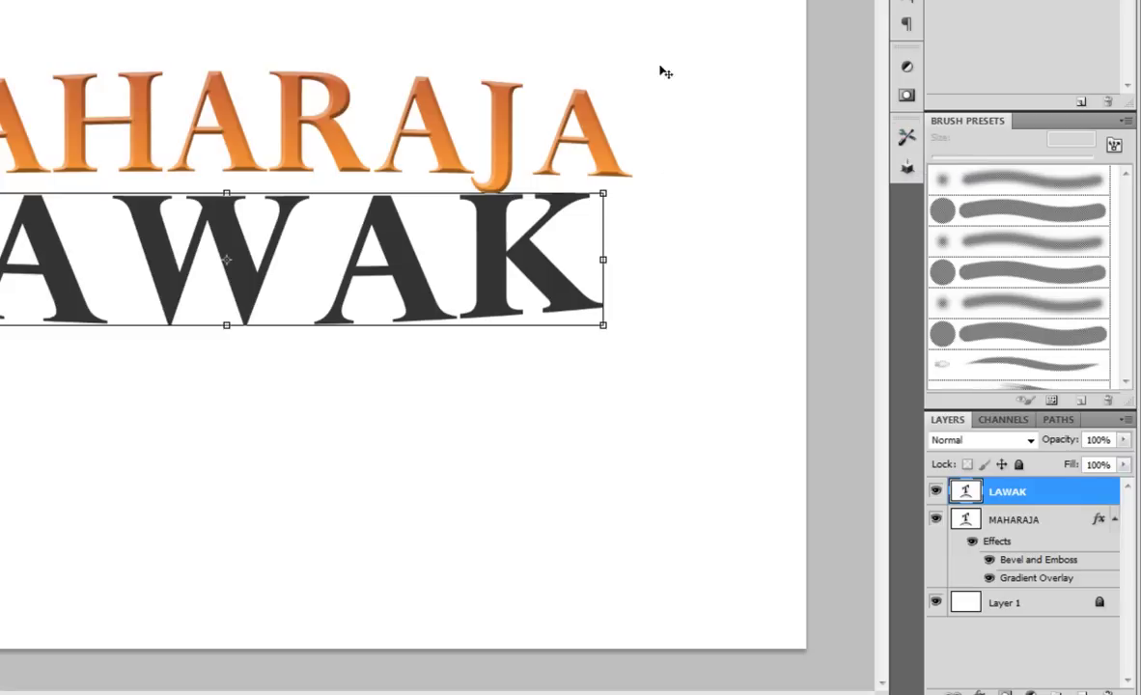
Step: Apply the saved orange bevel style to LAWAK, then reselect the MAHARAJA layer
double_click(1080, 494)
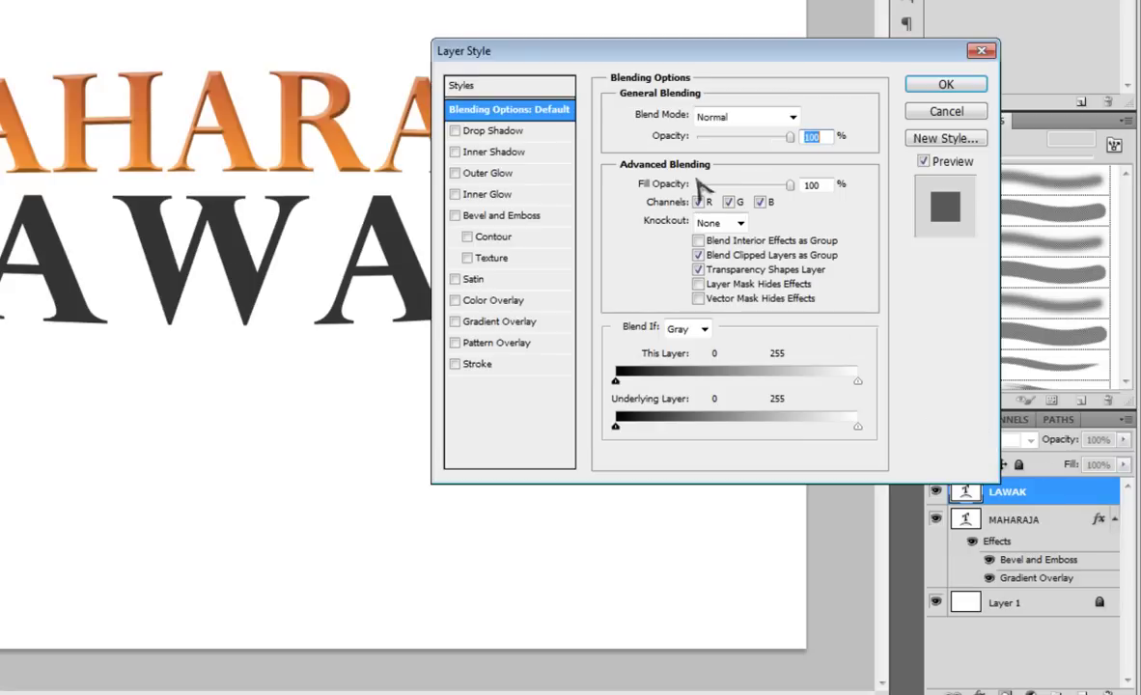
left_click(473, 86)
left_click(648, 199)
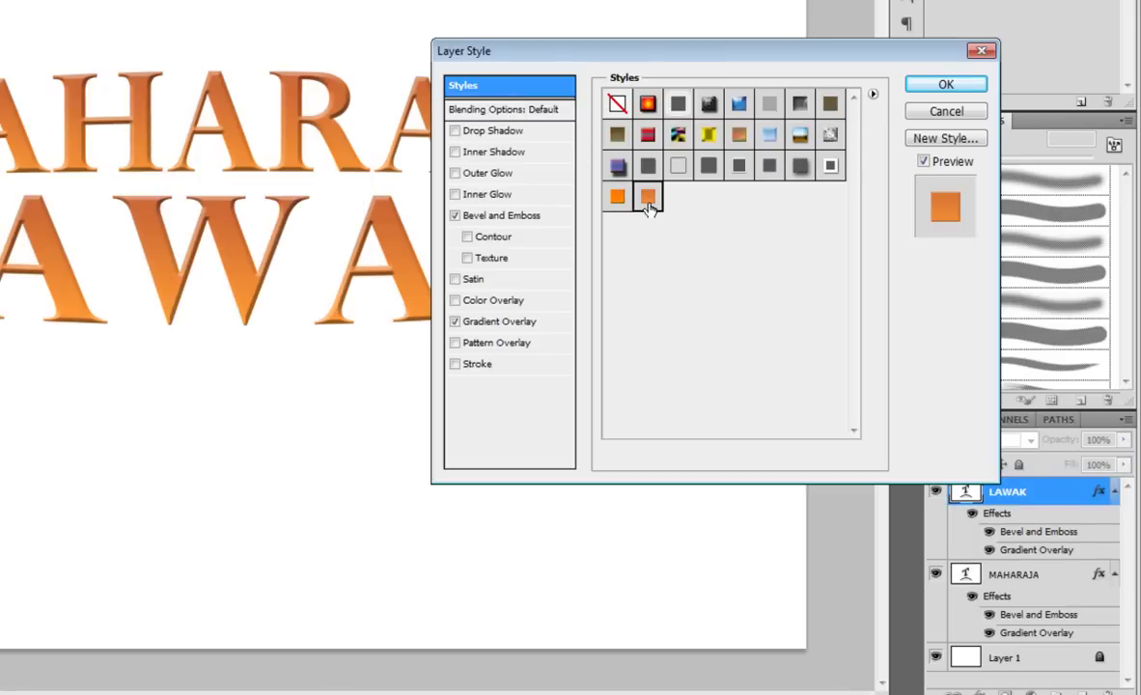
left_click(946, 85)
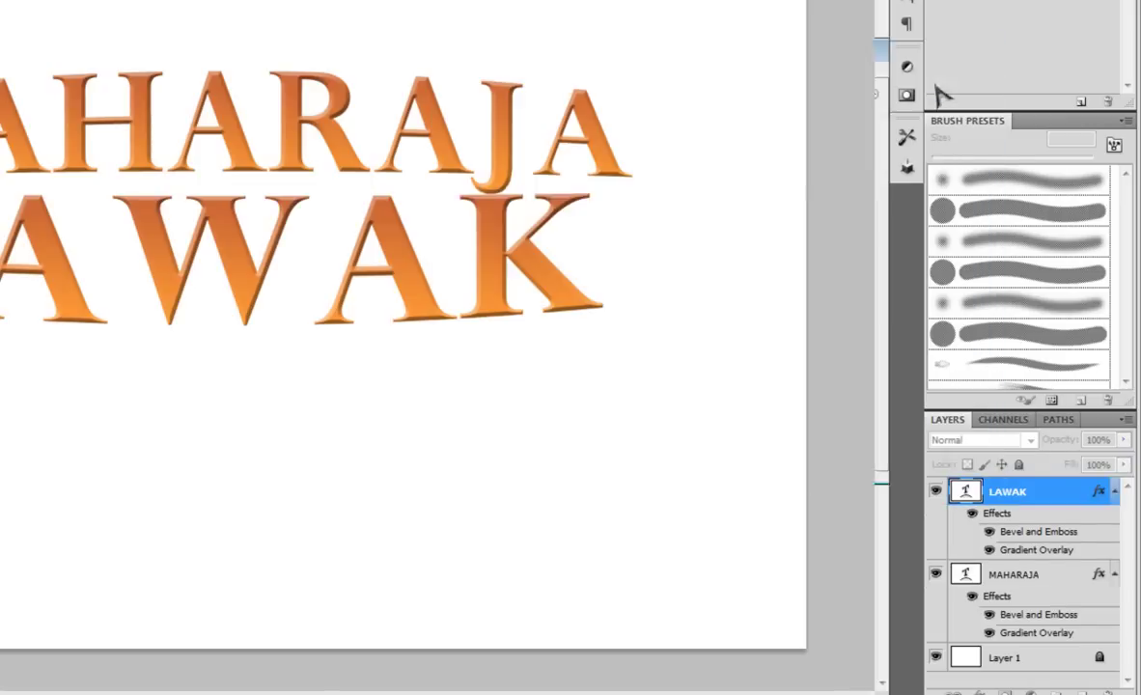
left_click(224, 27)
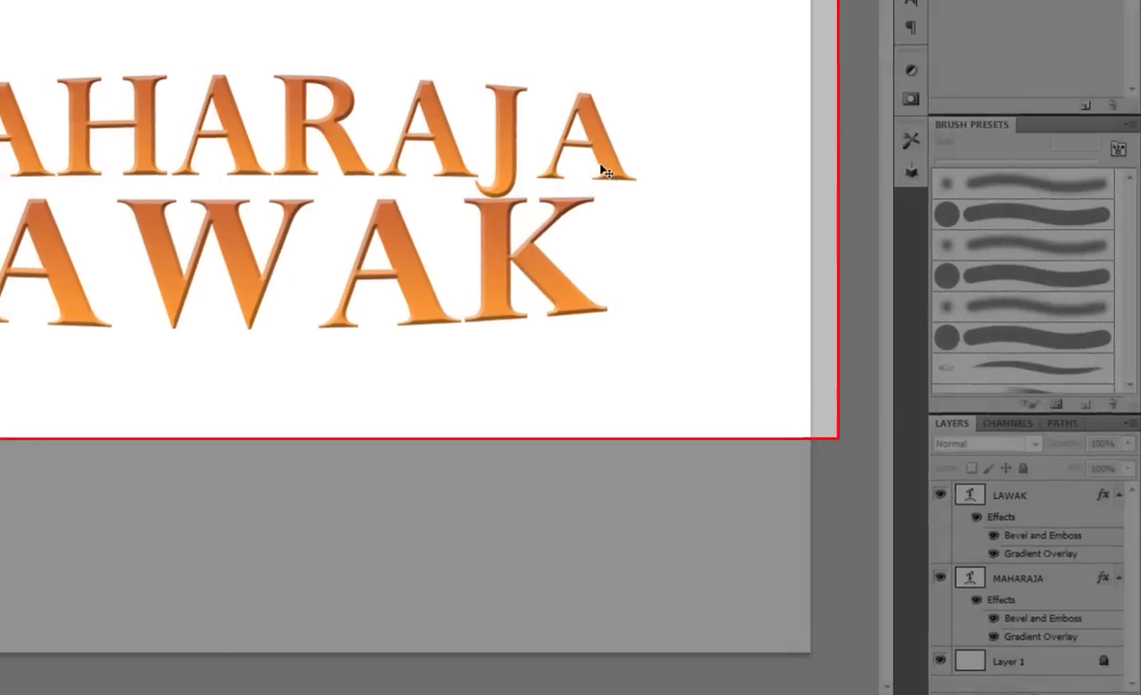
left_click(589, 130)
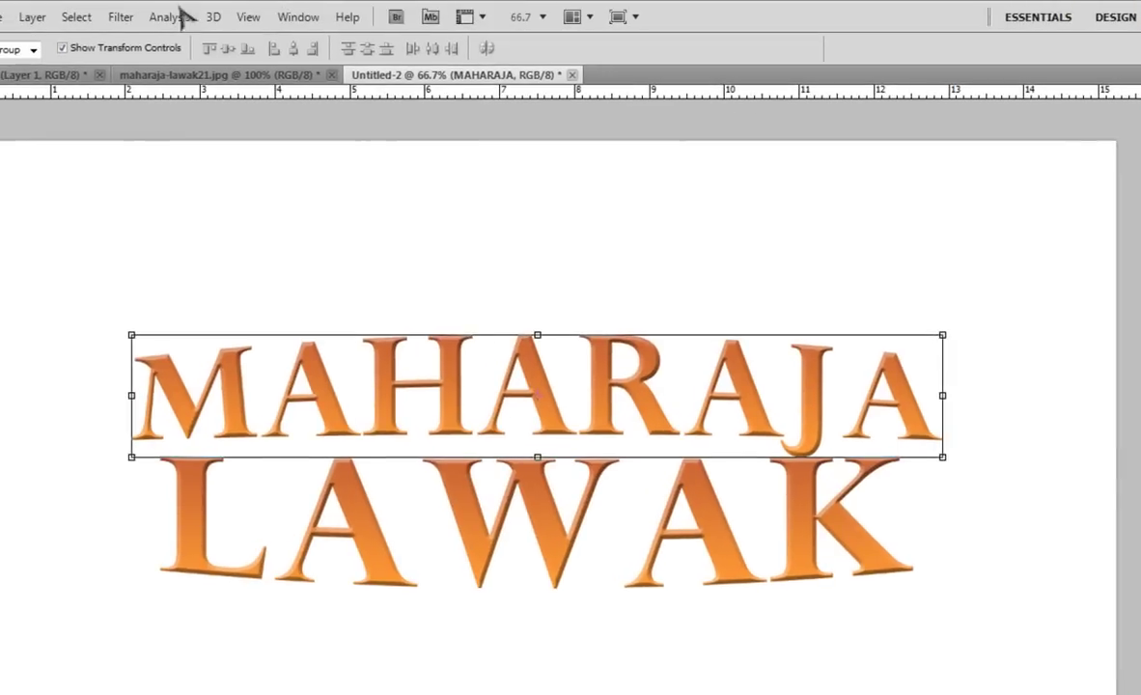
Step: Extrude the MAHARAJA text into 3D Repoussé letters using the first shape preset
left_click(213, 17)
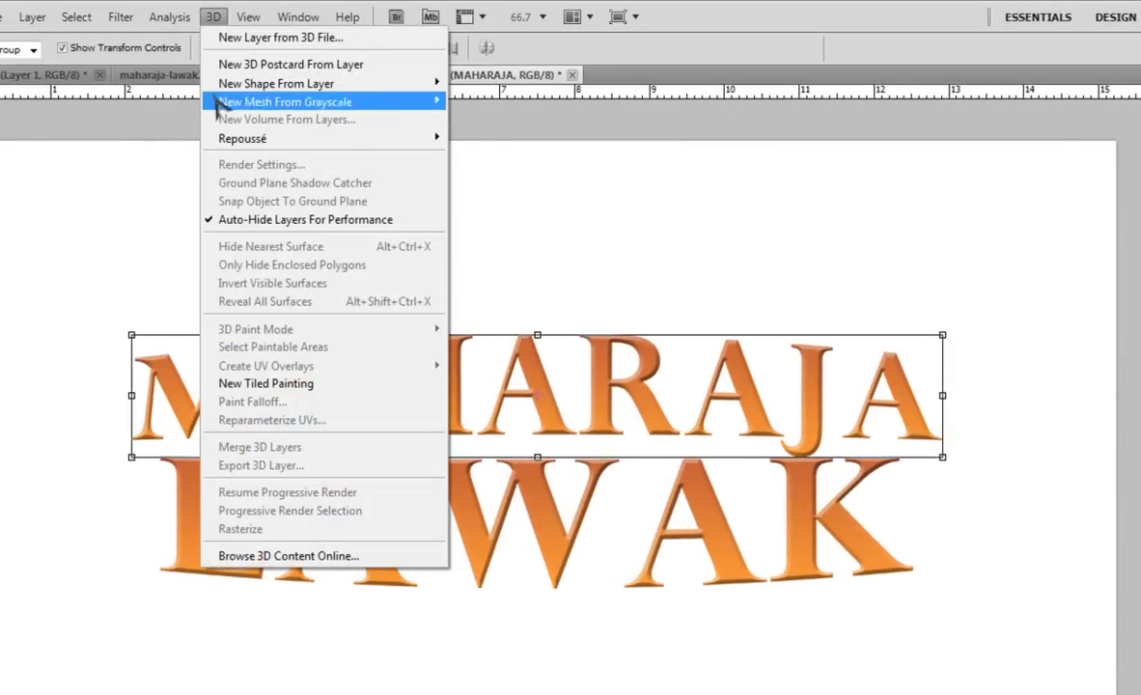
mouse_move(235, 138)
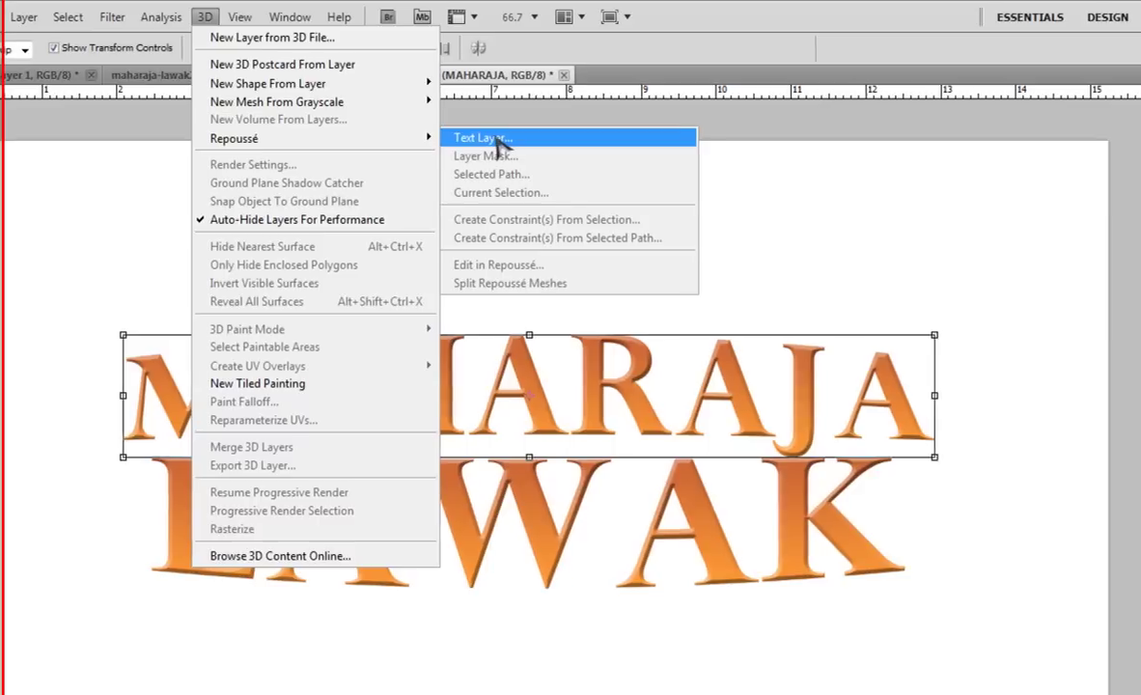
left_click(482, 138)
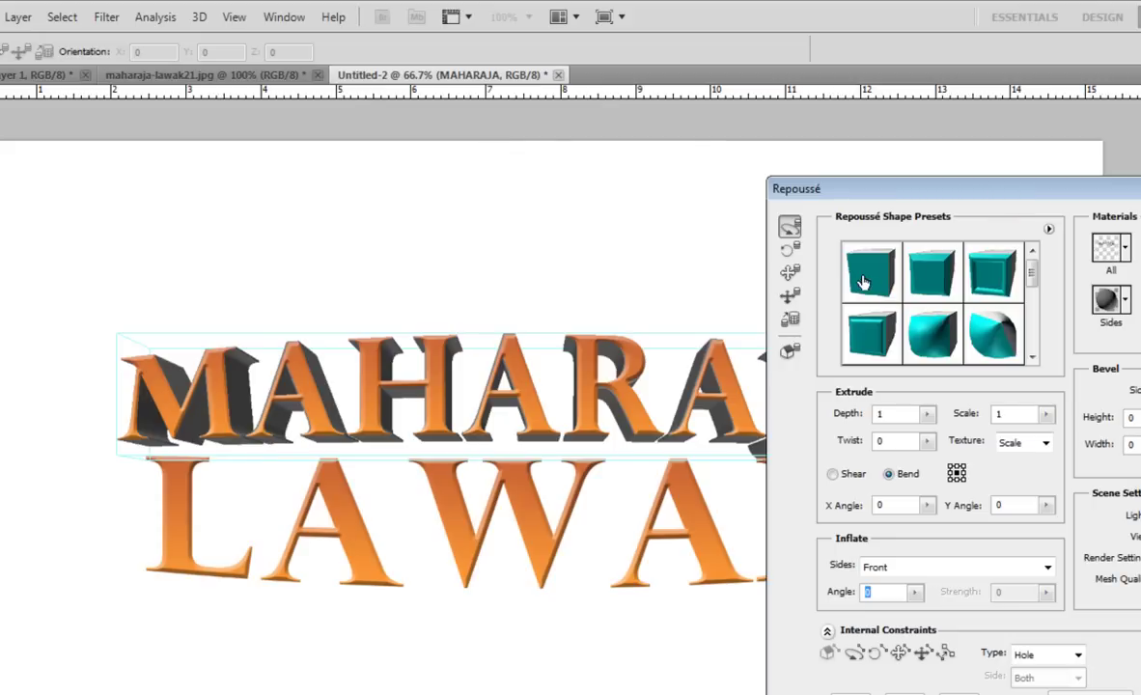
left_click(869, 274)
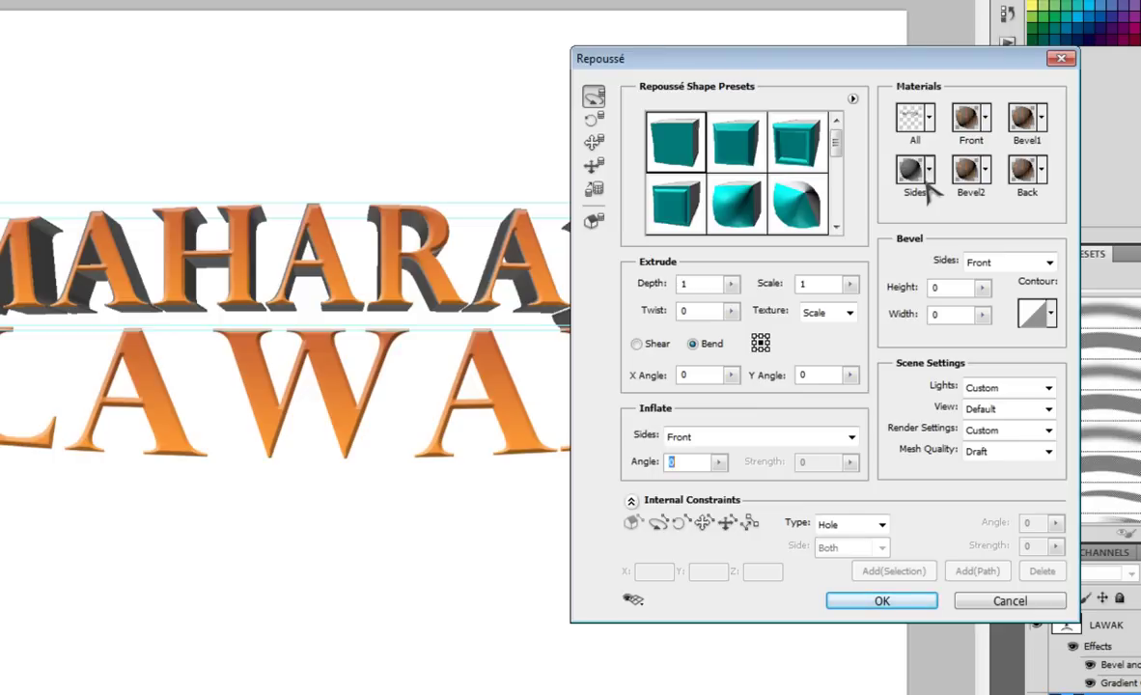
left_click_drag(795, 60, 823, 23)
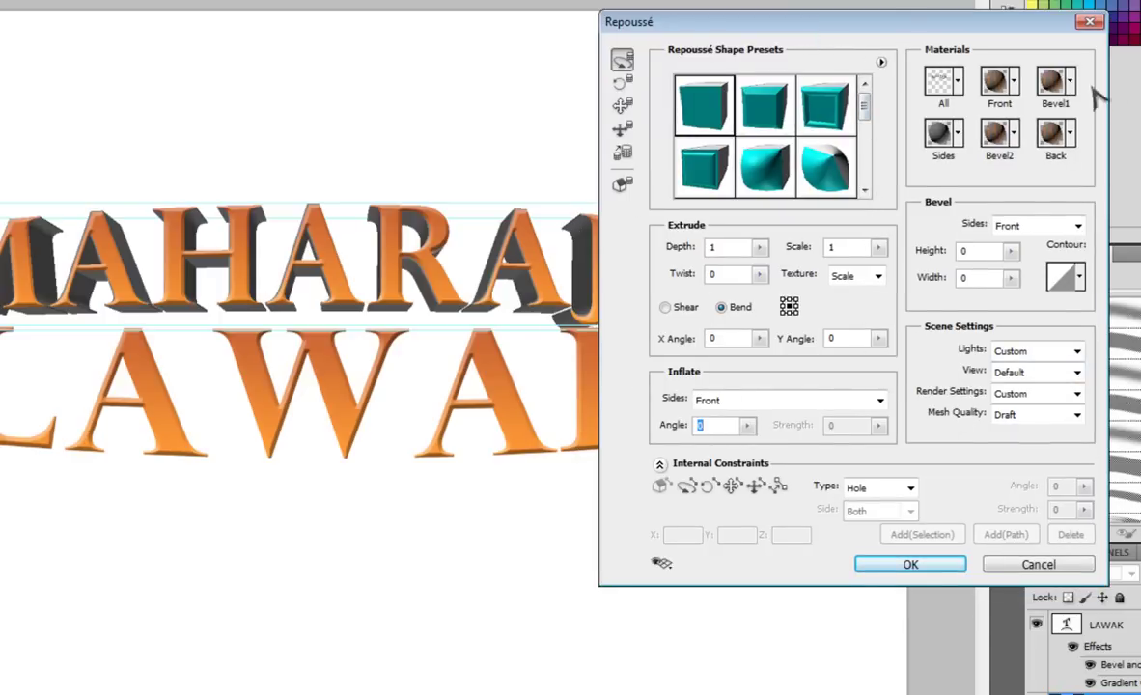
left_click(908, 566)
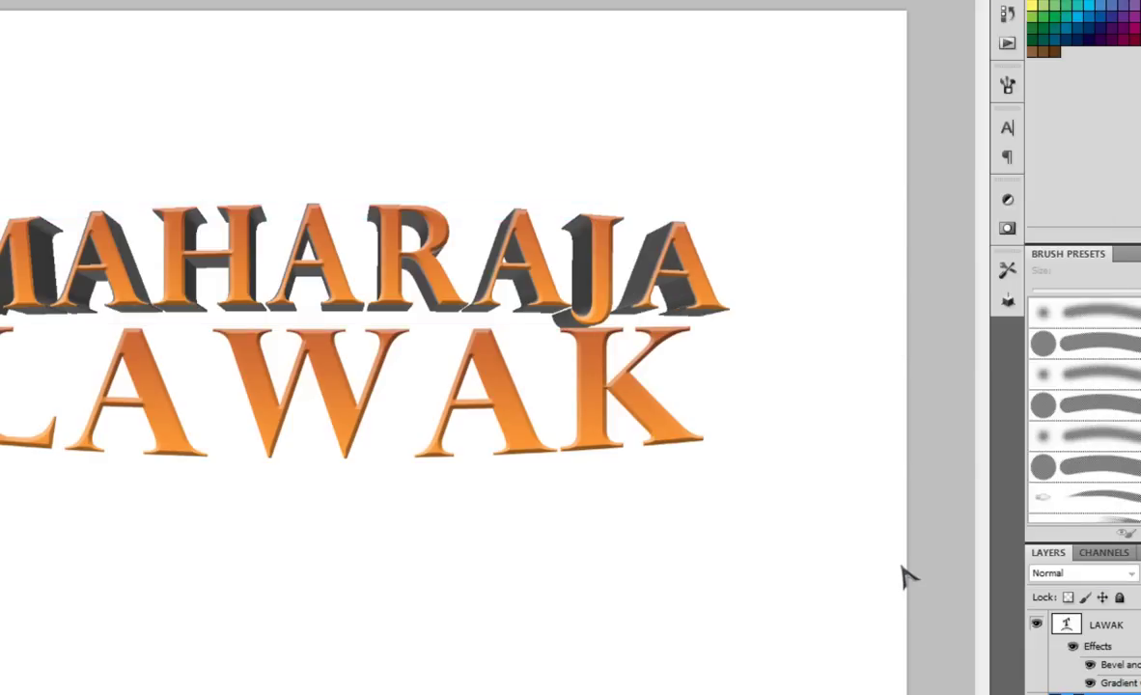
Step: Extrude the LAWAK text into 3D Repoussé letters with an extrude depth of 2.67
left_click(493, 382)
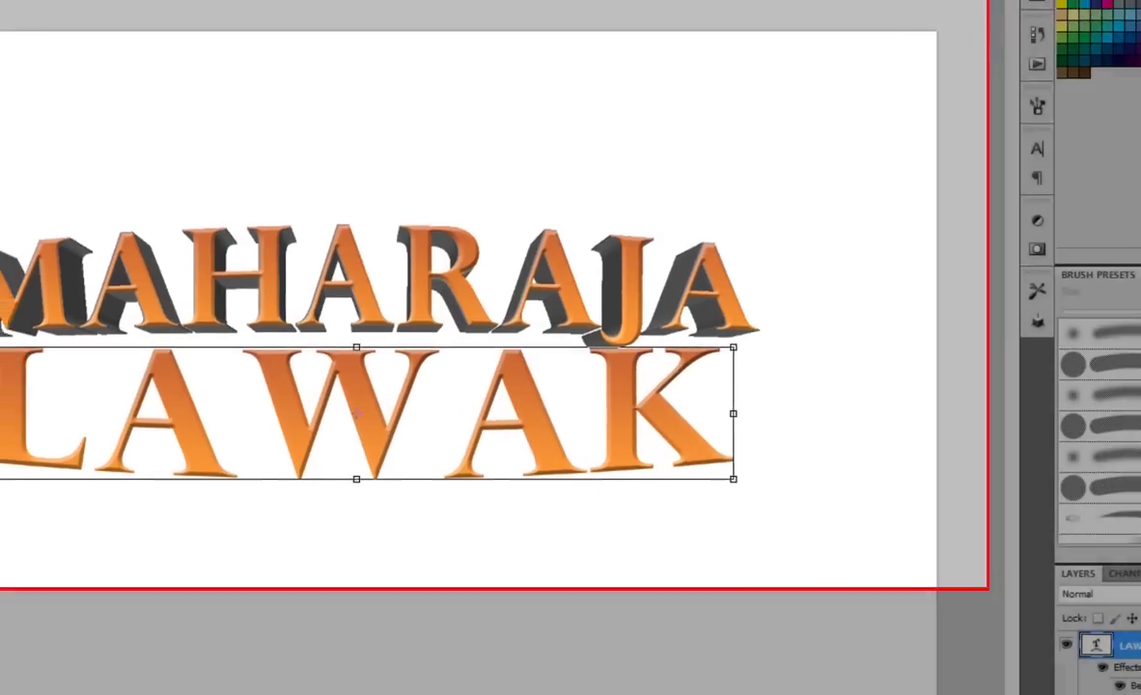
left_click(171, 5)
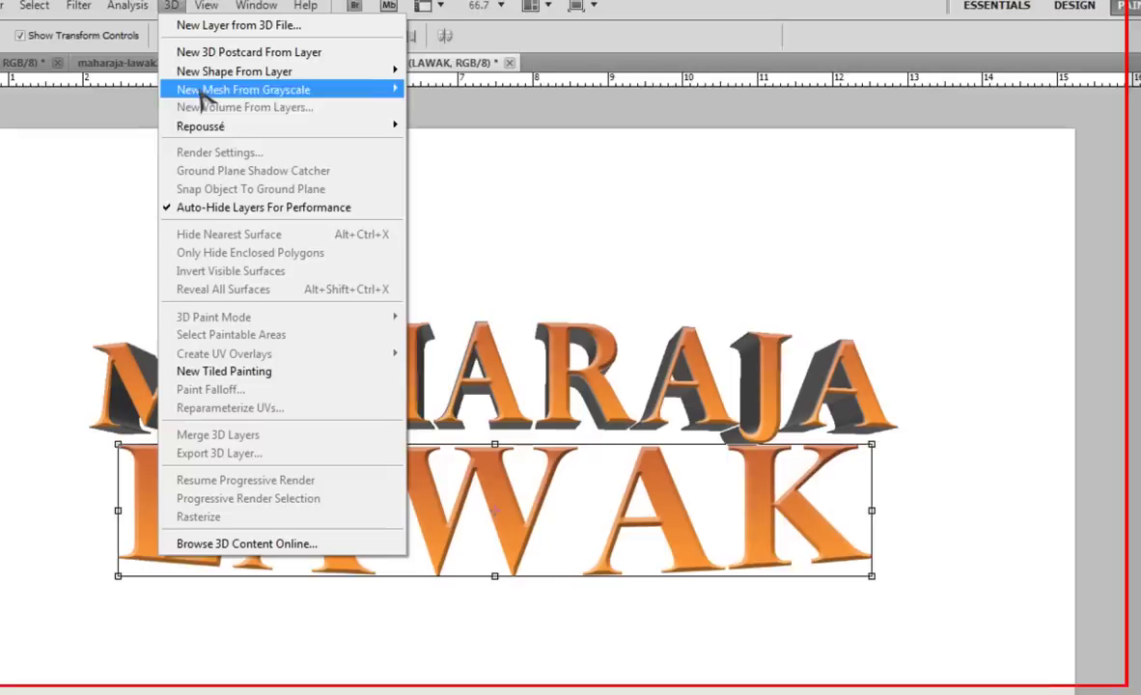
mouse_move(300, 138)
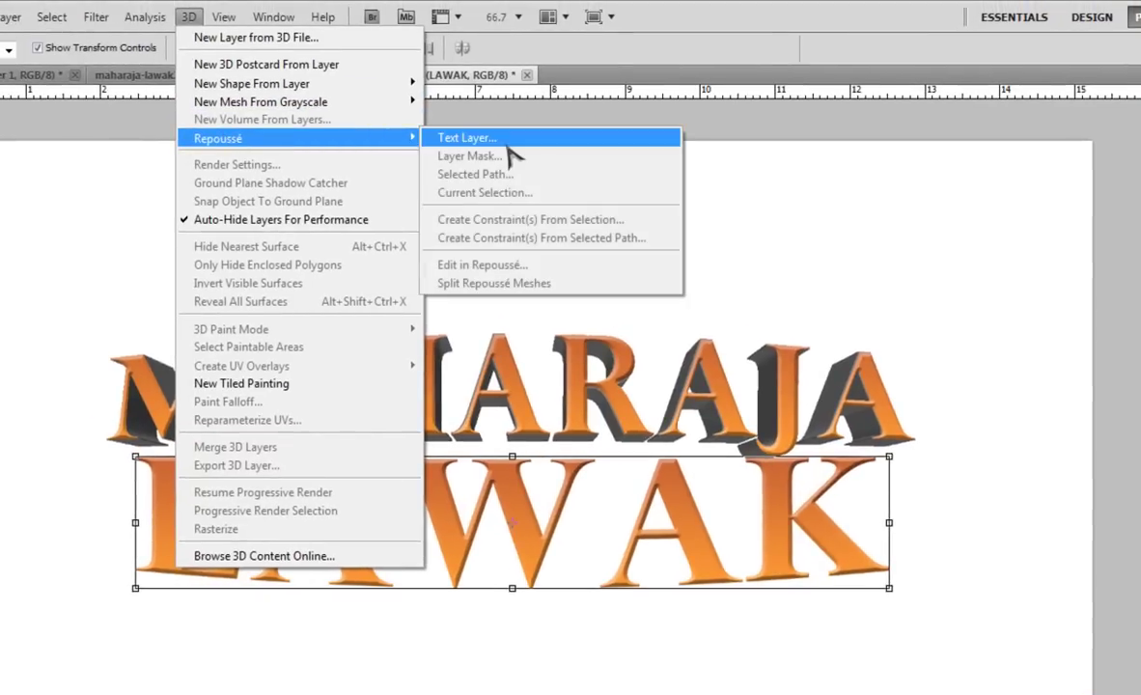
left_click(483, 138)
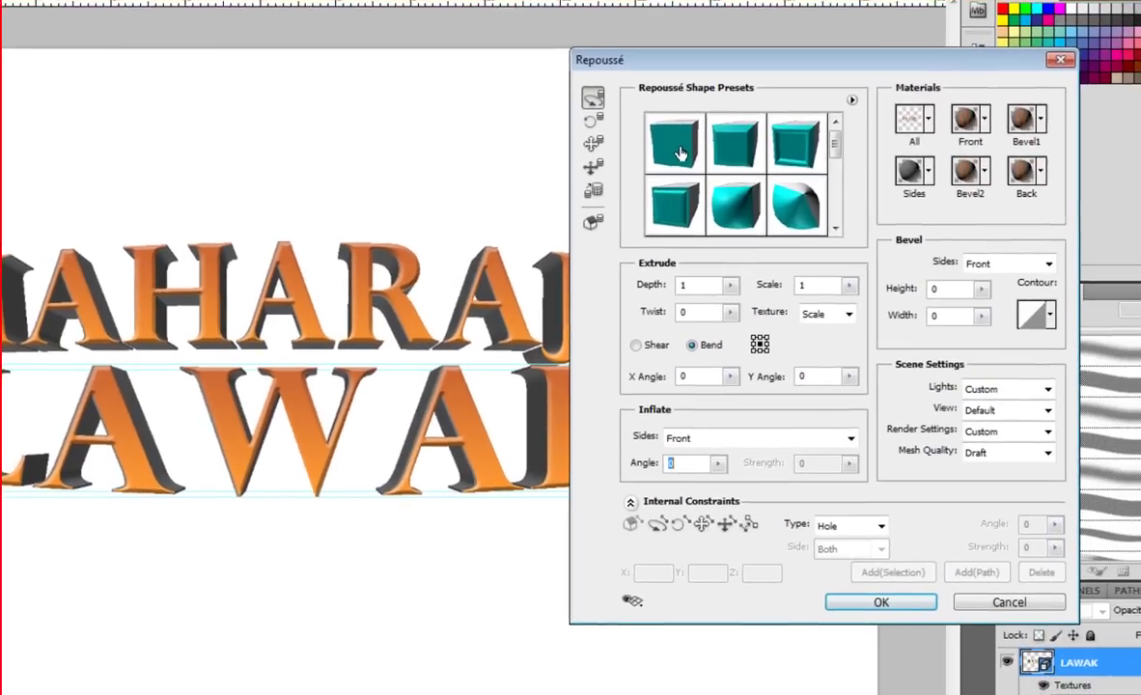
left_click(730, 285)
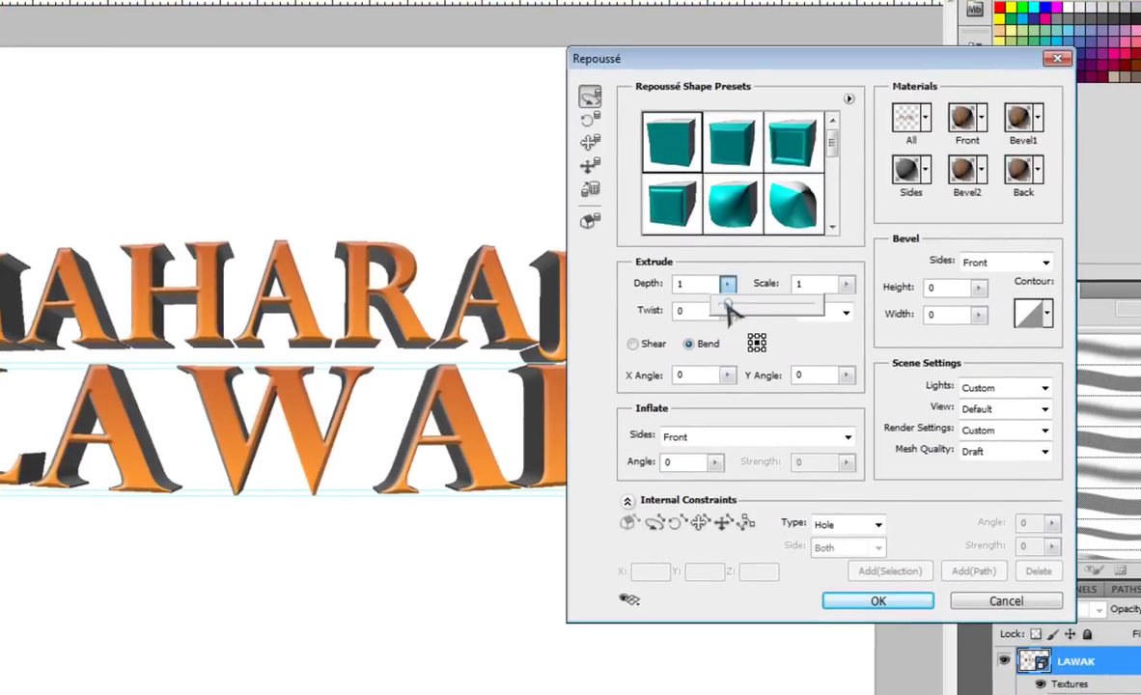
left_click_drag(729, 307, 749, 311)
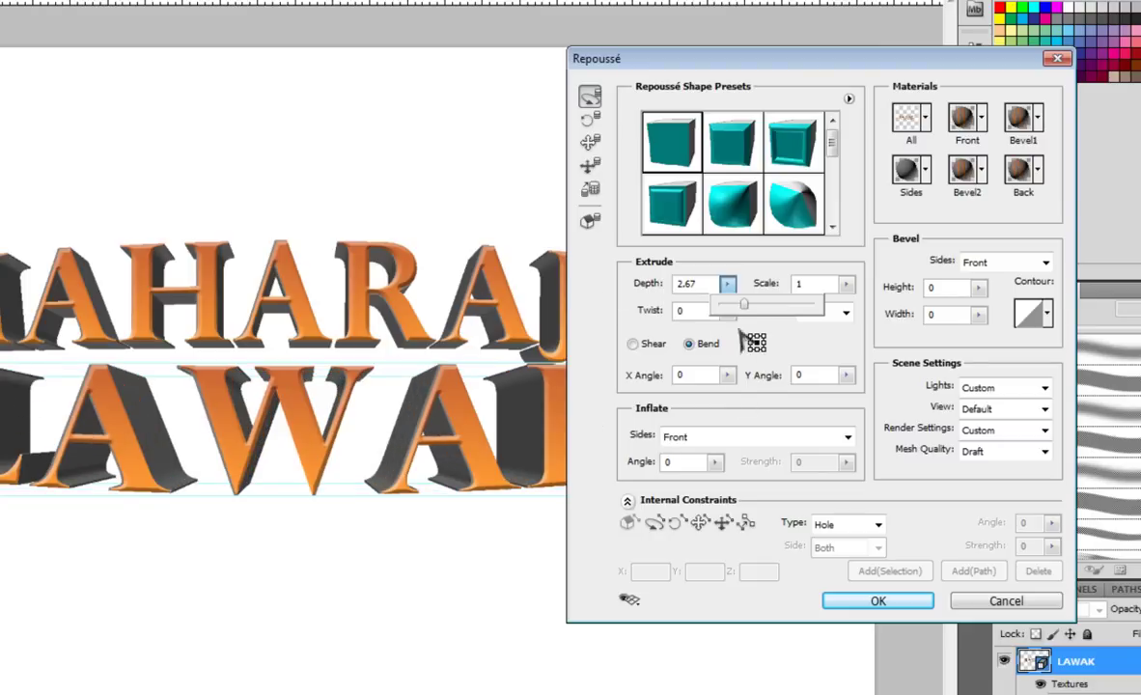
left_click(866, 604)
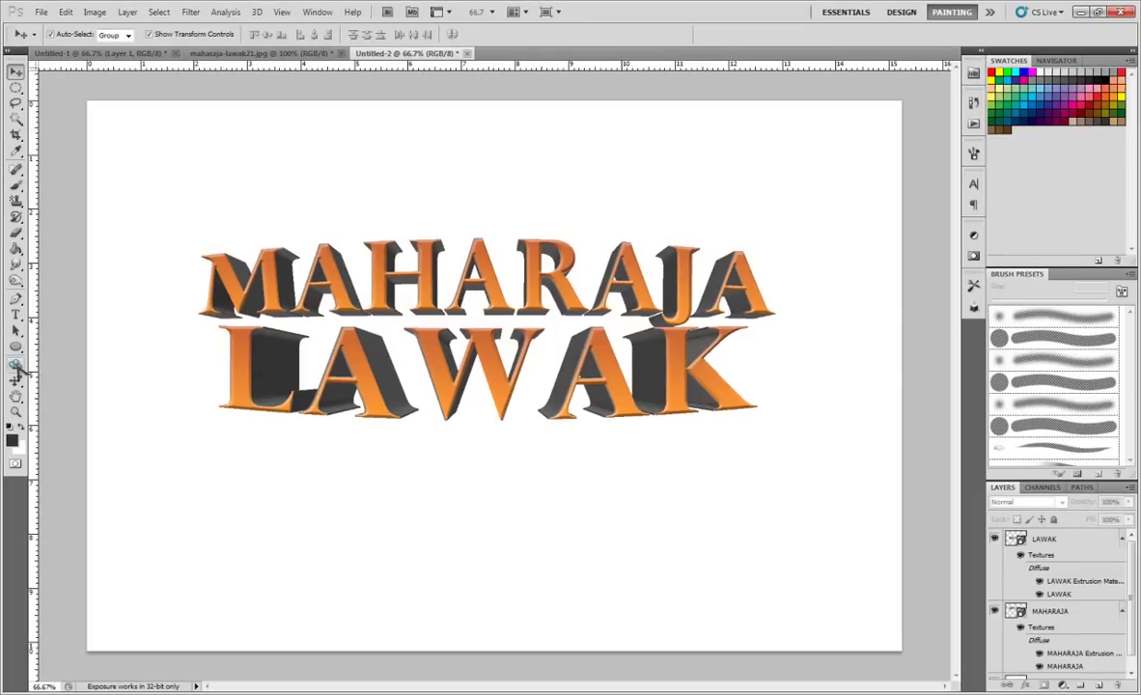
left_click(15, 365)
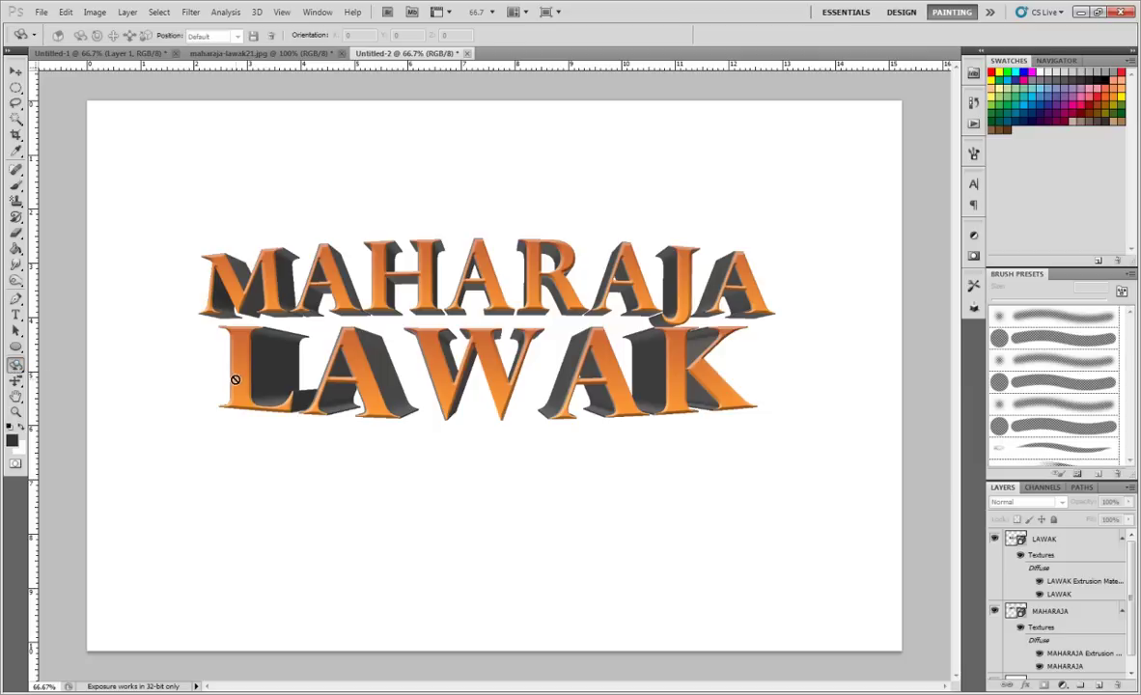
left_click(1030, 547)
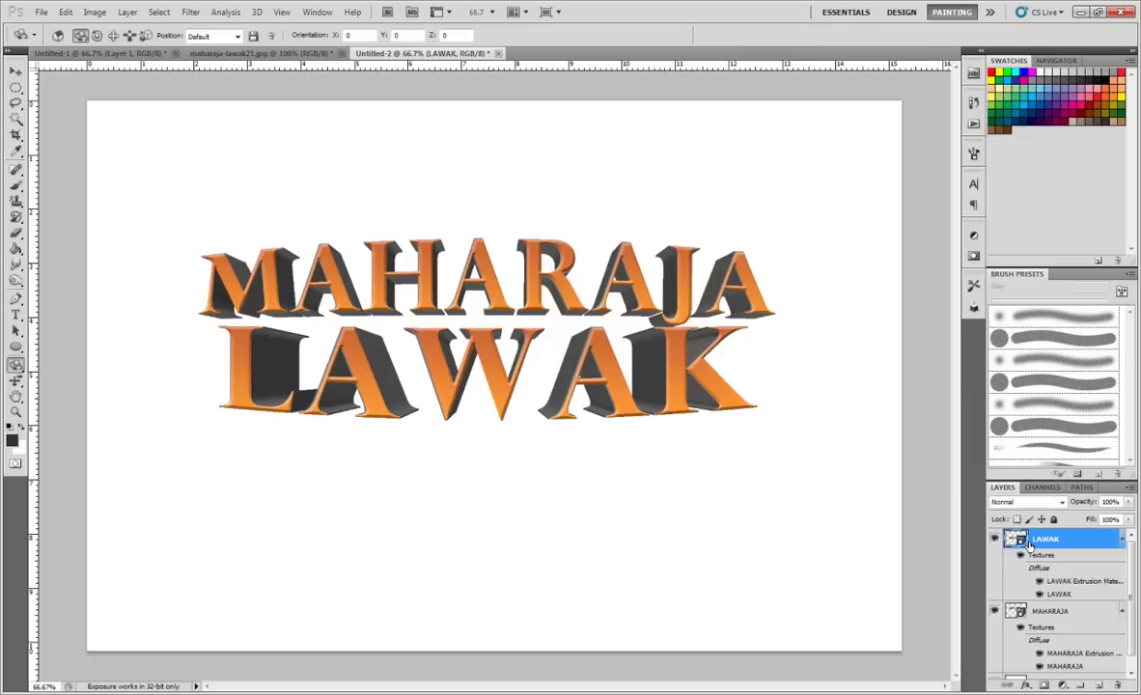
mouse_move(189, 365)
left_mouse_down()
mouse_move(514, 391)
mouse_move(345, 355)
left_mouse_up()
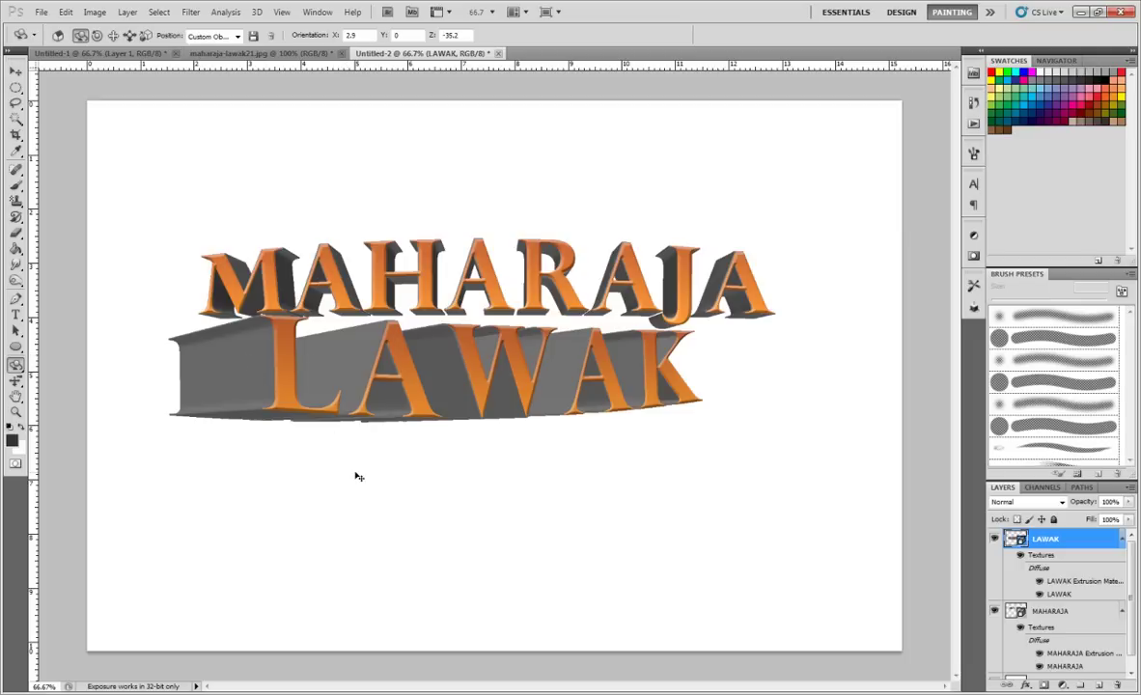
key("ctrl+z")
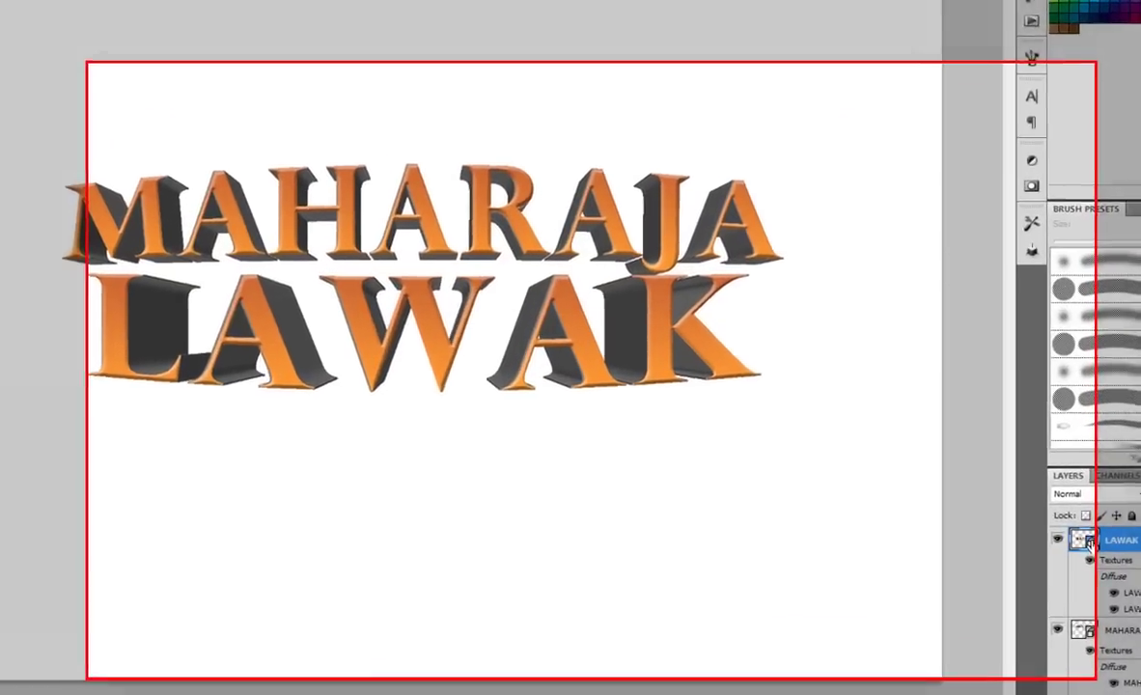
Step: In LAWAK's 3D materials, select the LAWAK Extrusion Material
double_click(1089, 542)
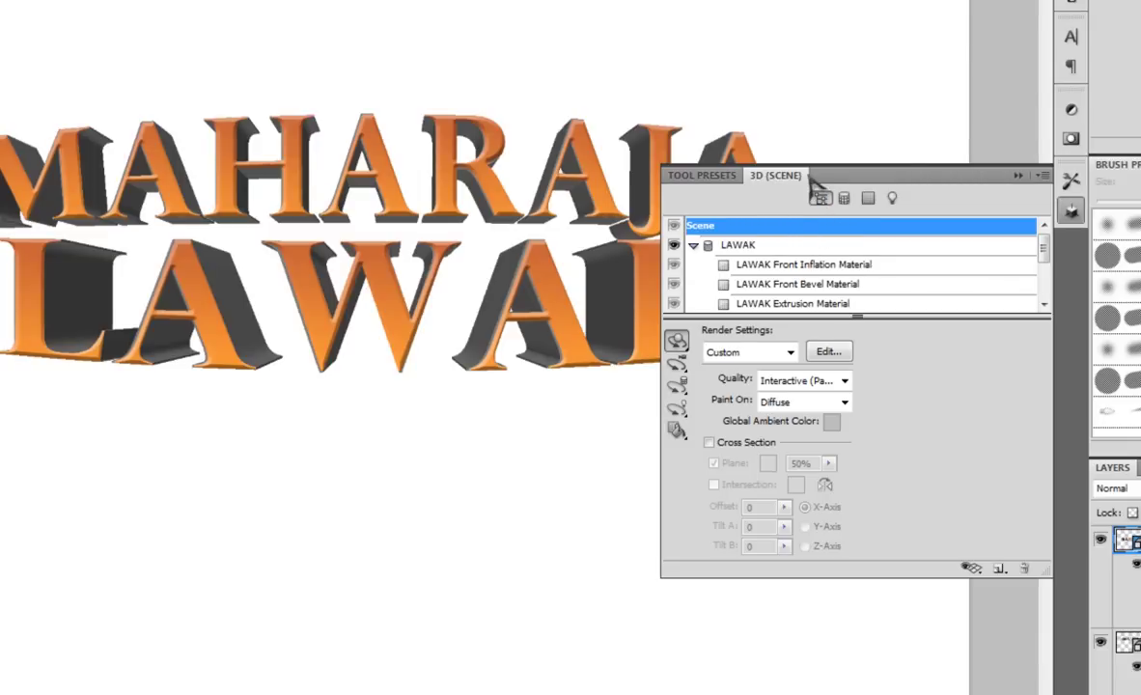
left_click(867, 200)
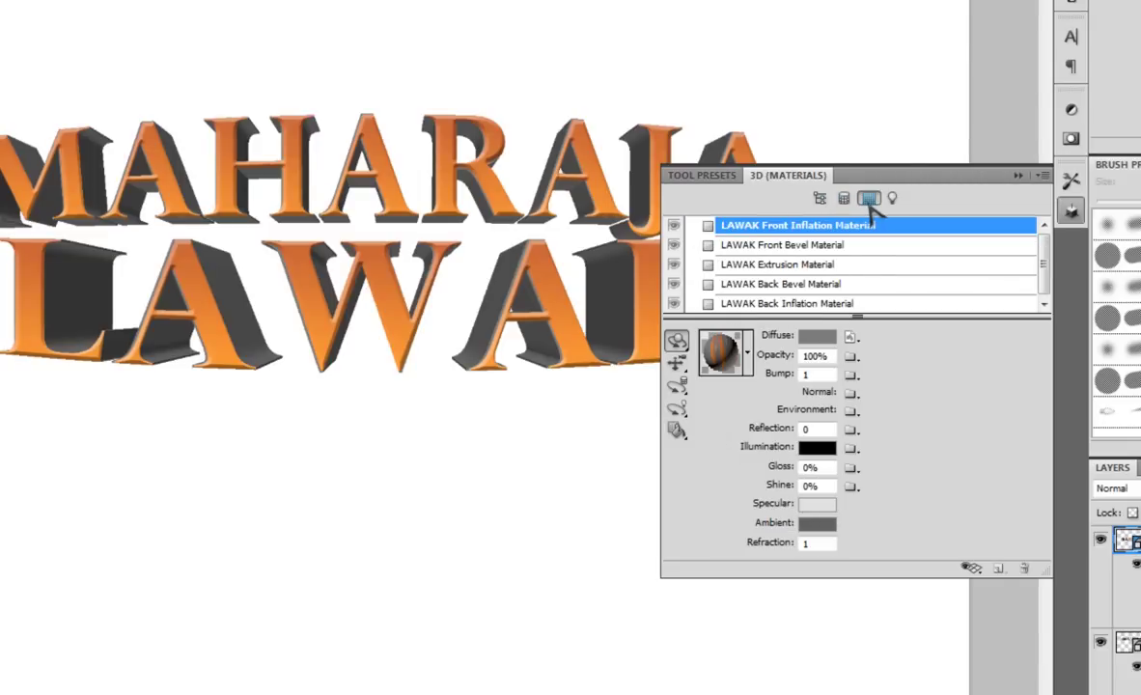
left_click(800, 249)
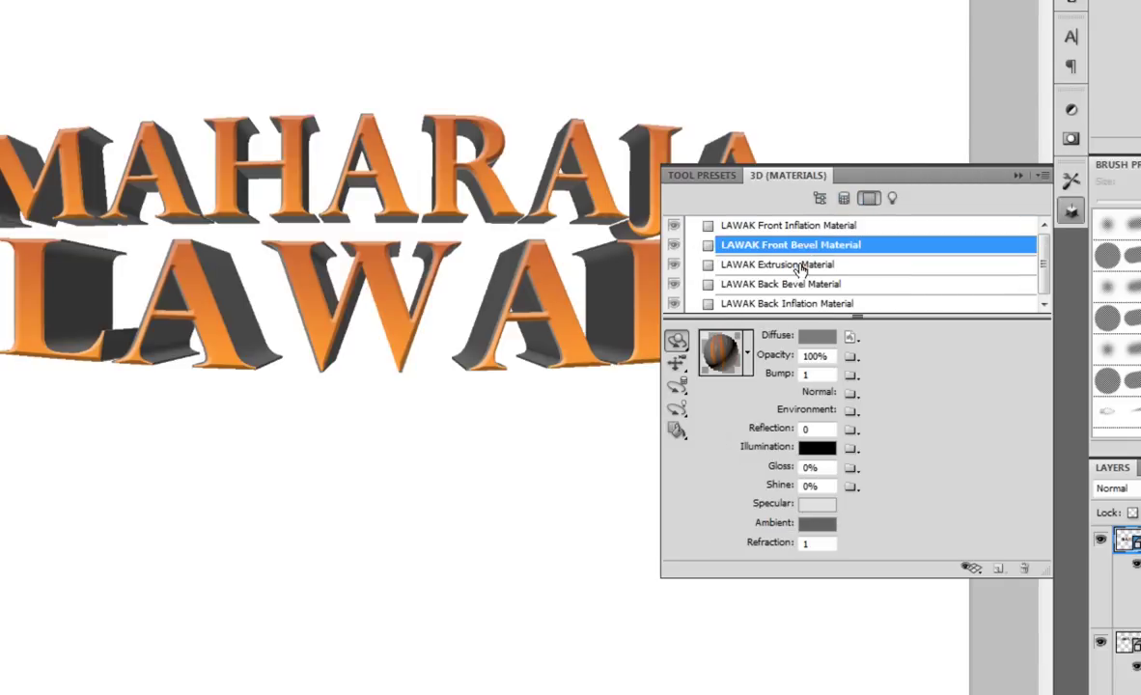
left_click(793, 286)
left_click(784, 266)
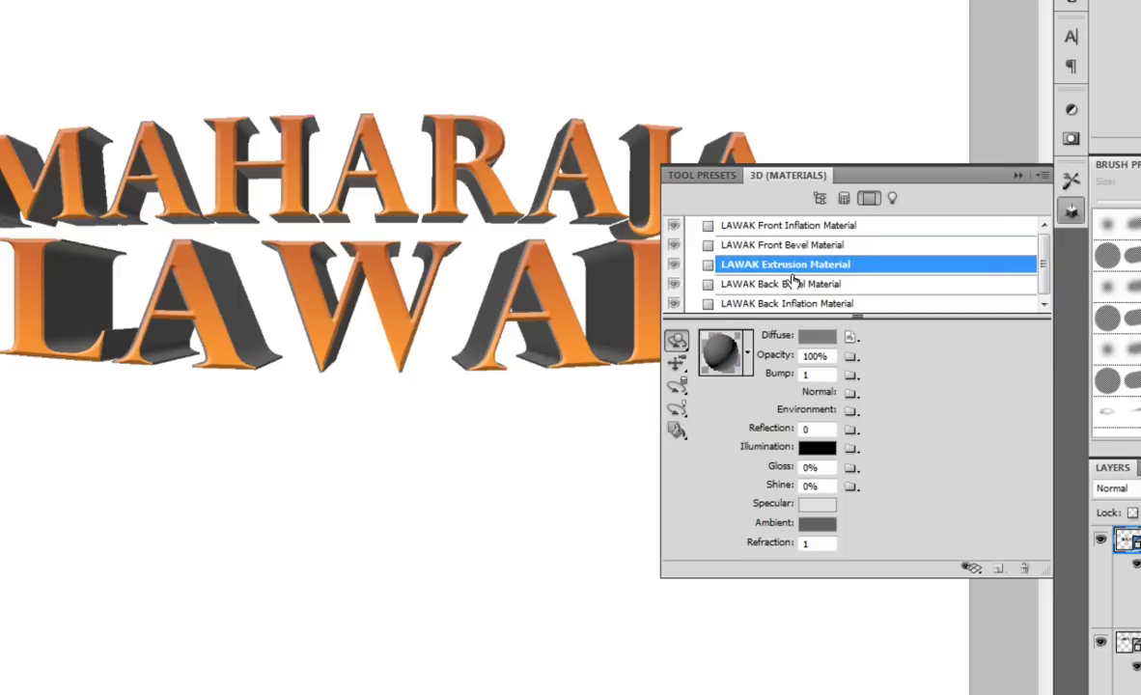
left_click(788, 247)
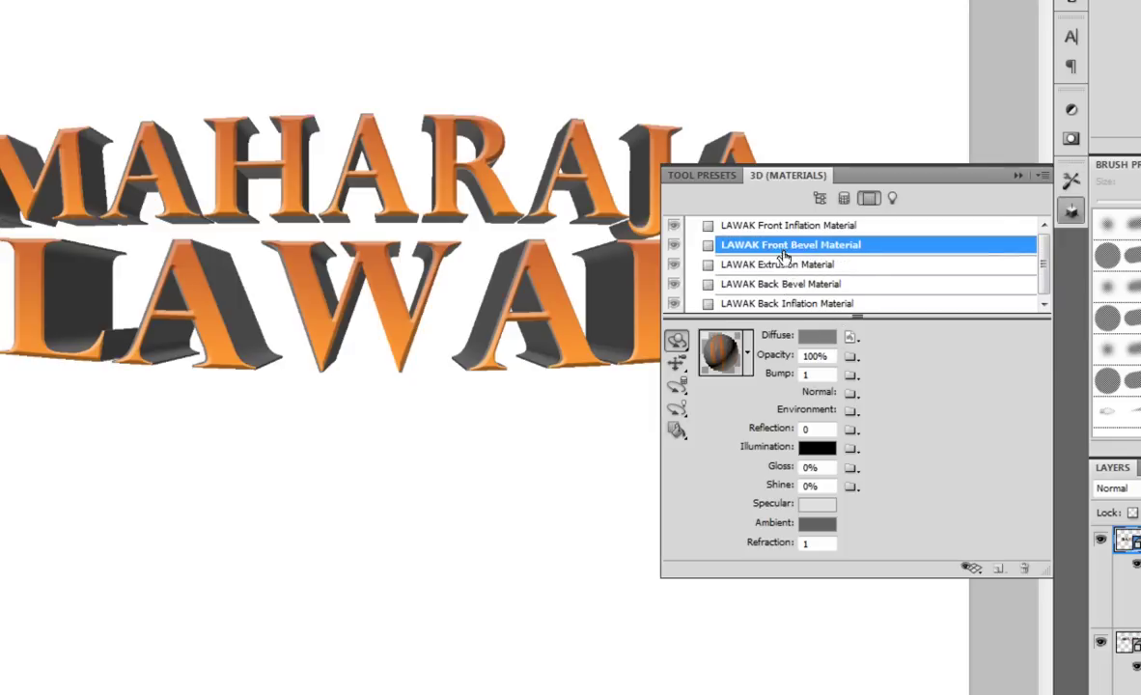
left_click(778, 268)
left_click(768, 247)
left_click(768, 267)
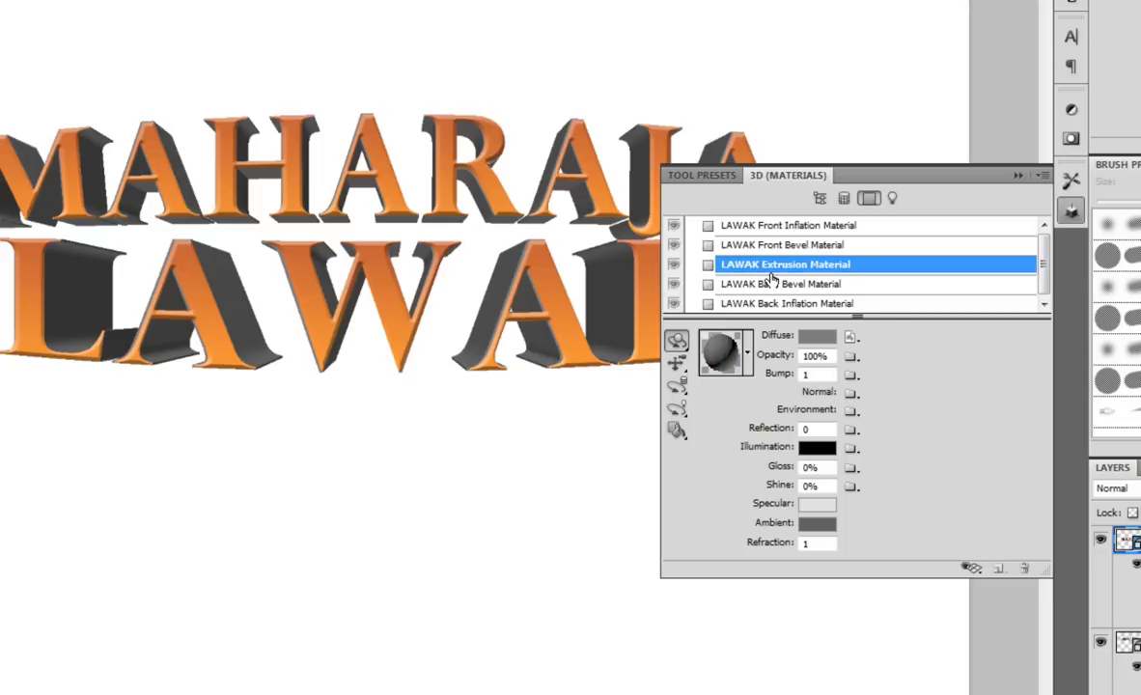
Step: Try white and dark preset swatches, then give the LAWAK extrusion a solid black material
left_click(724, 354)
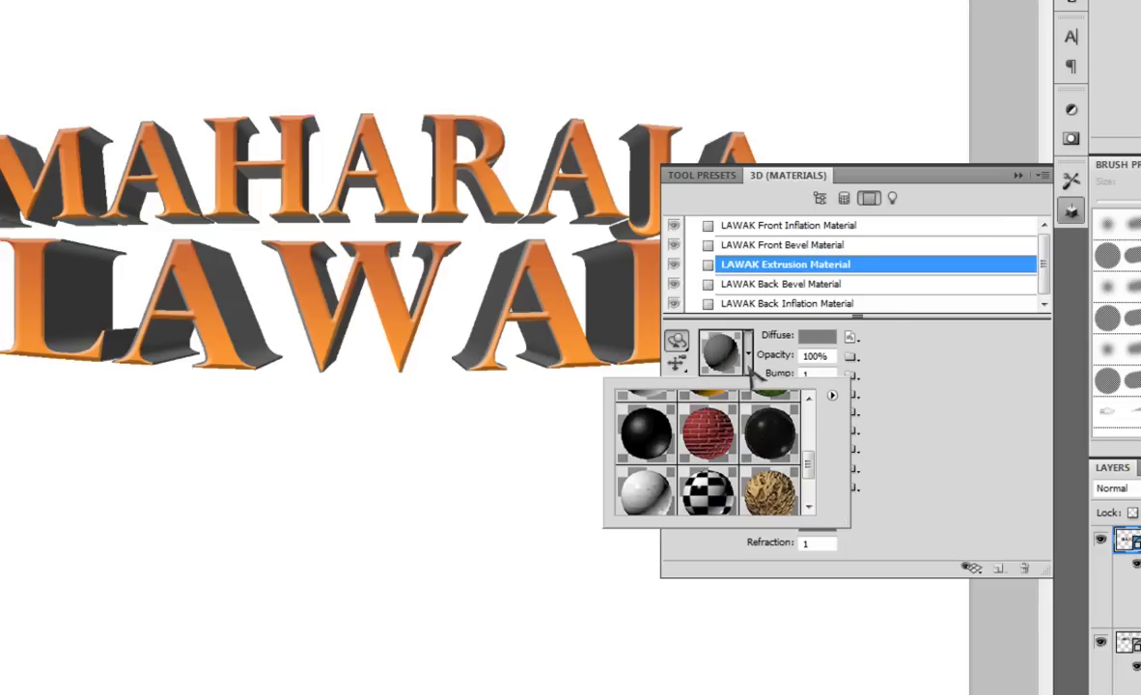
scroll(814, 468, "down", 1)
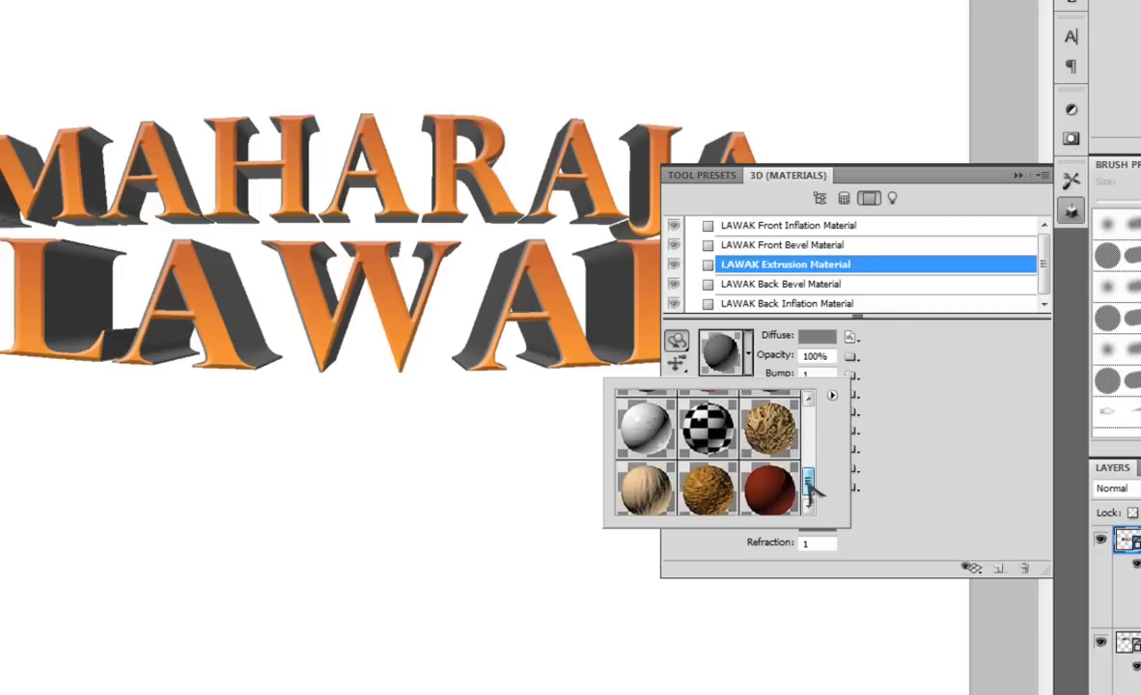
left_click(639, 430)
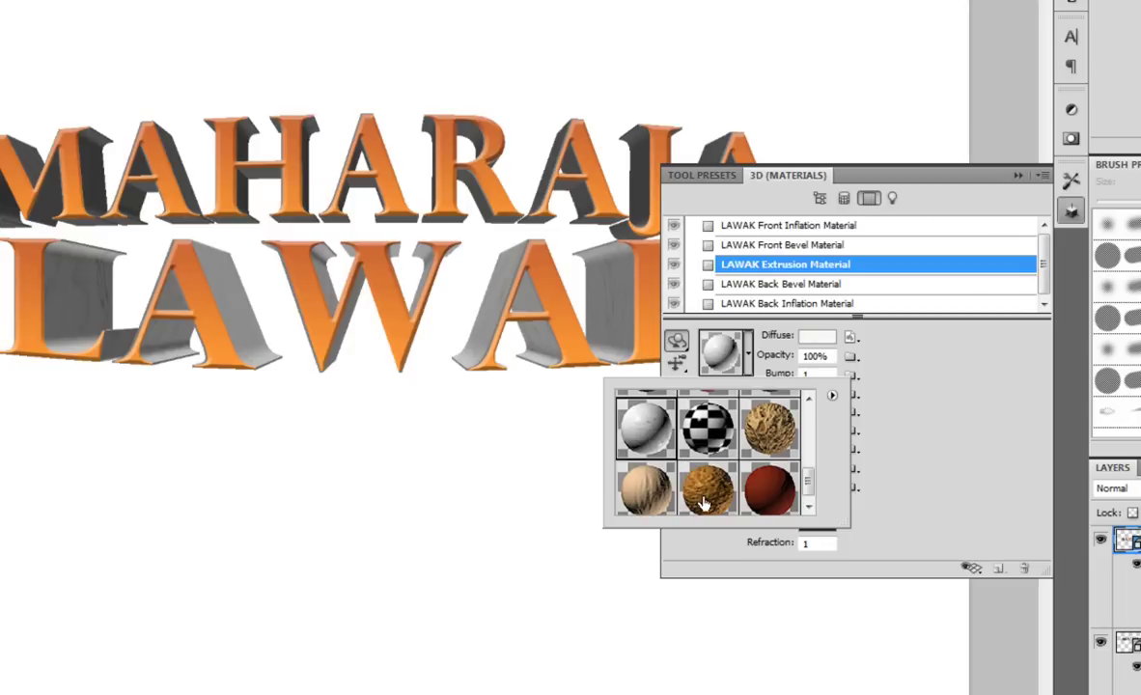
left_click_drag(809, 480, 823, 455)
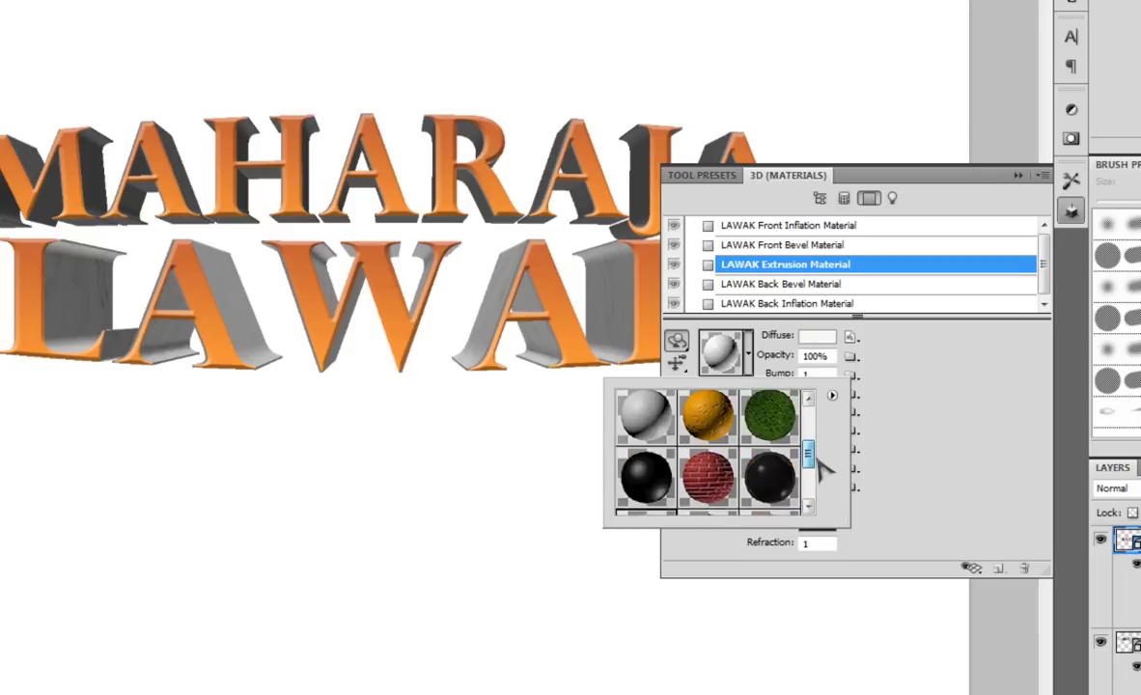
scroll(823, 455, "down", 1)
left_click(770, 480)
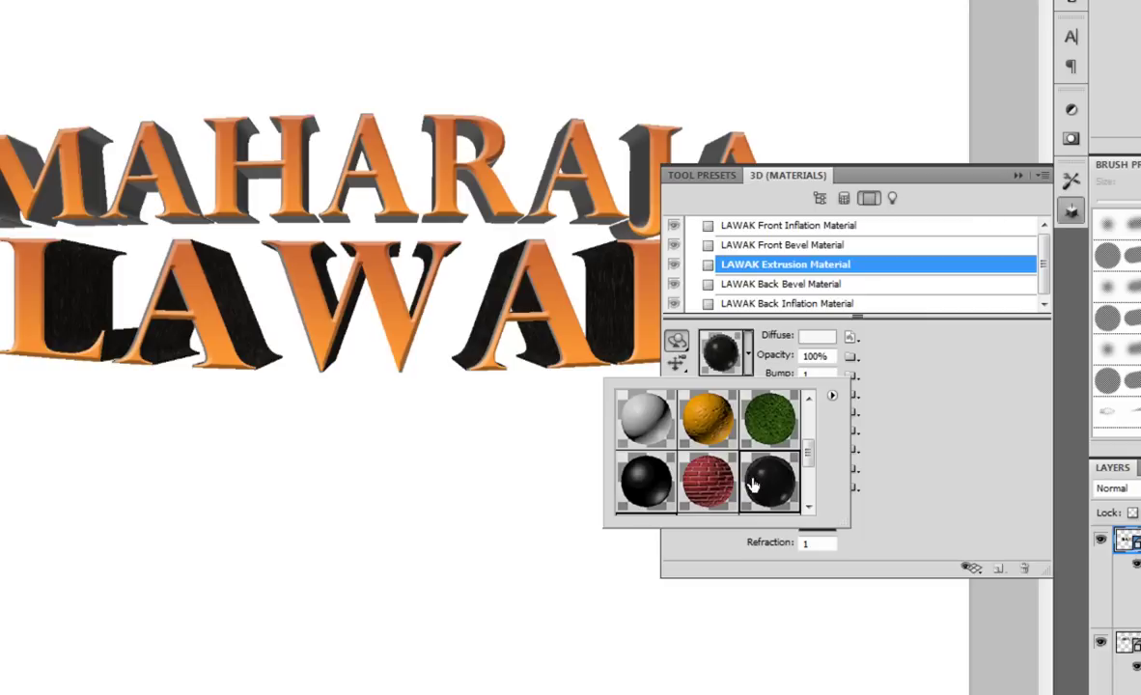
left_click(657, 478)
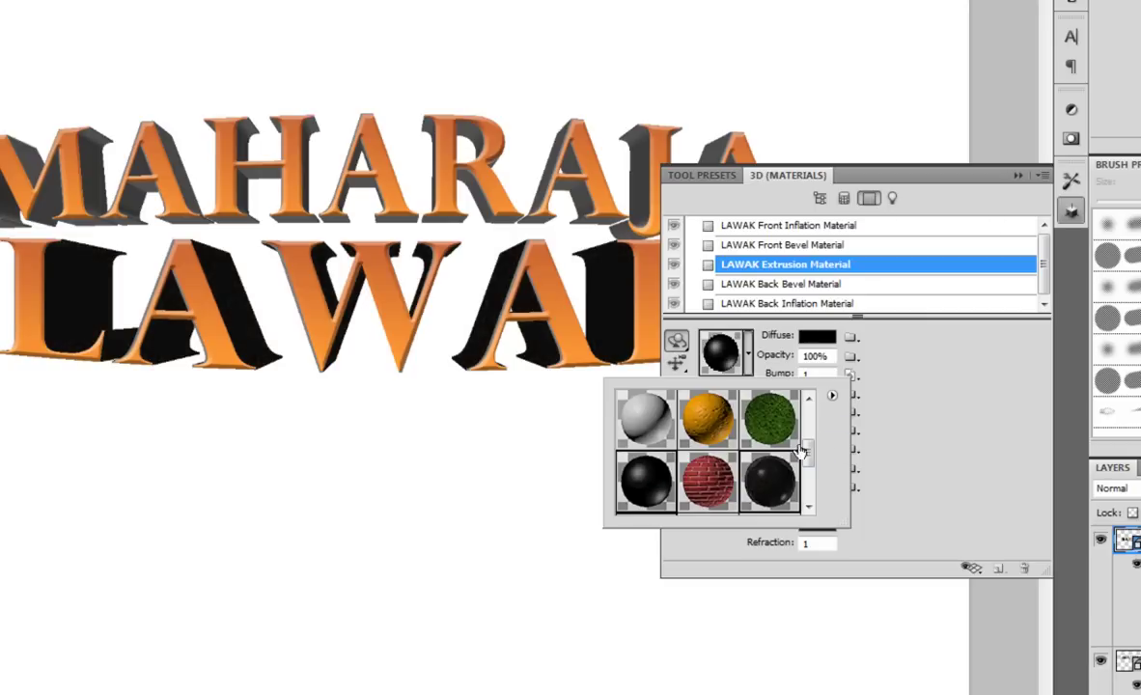
left_click(832, 397)
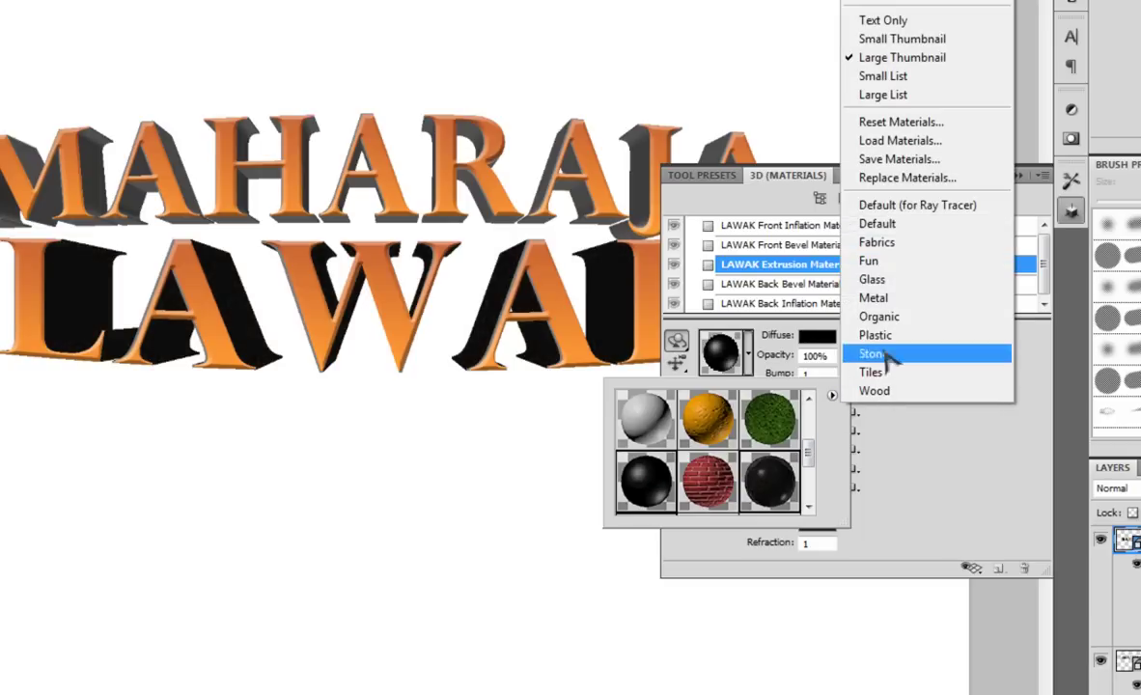
Step: Load the Metal library and give the LAWAK extrusion a glossy dark grey metal material
left_click(898, 299)
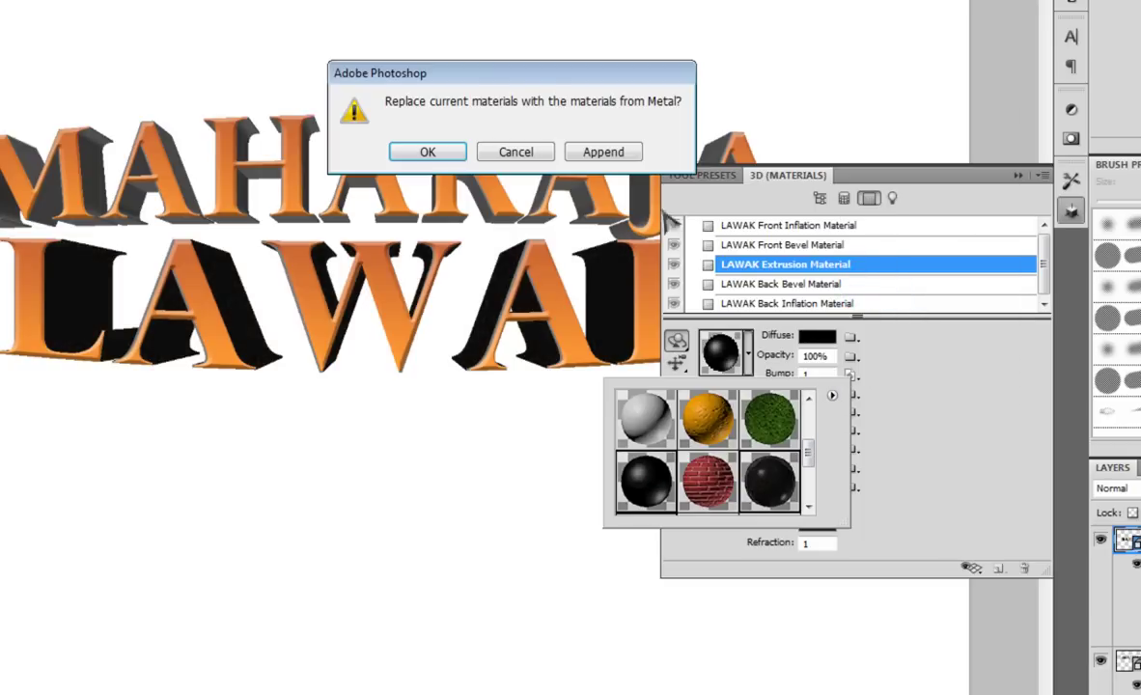
left_click(415, 152)
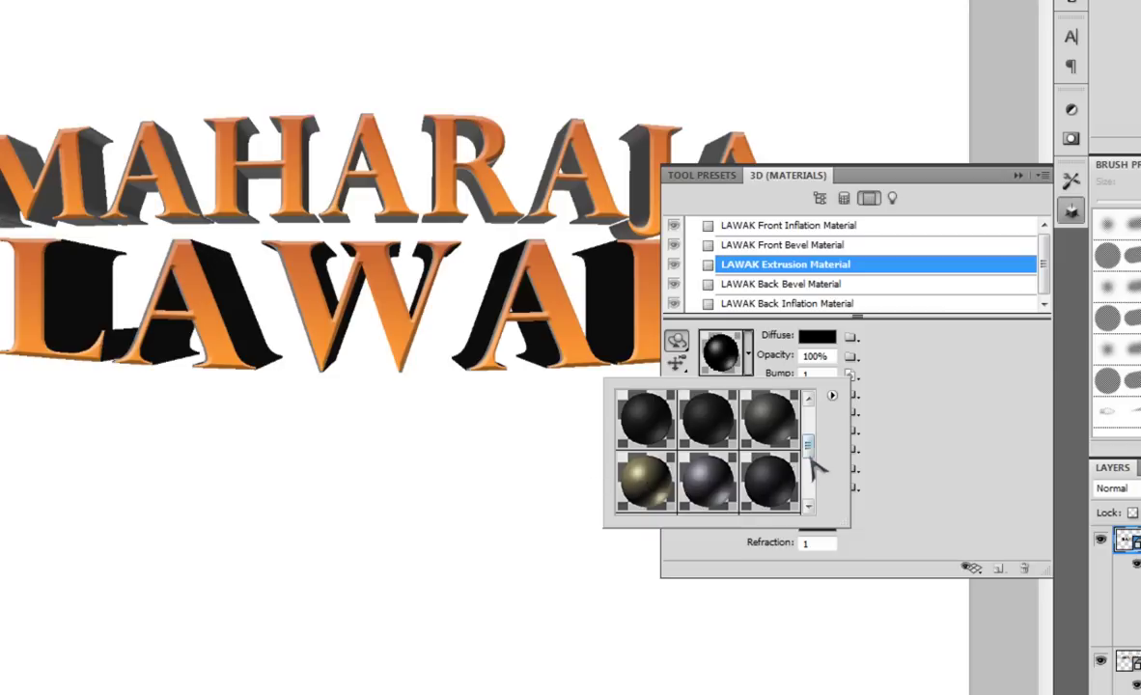
left_click(810, 468)
left_click(703, 470)
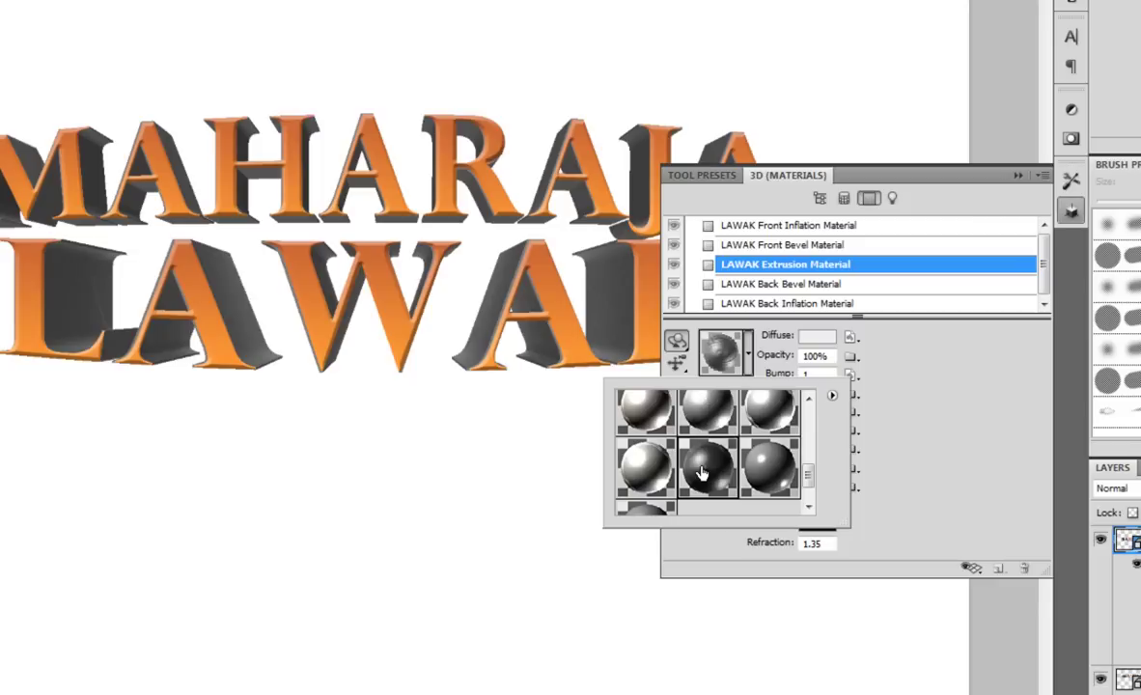
left_click(781, 476)
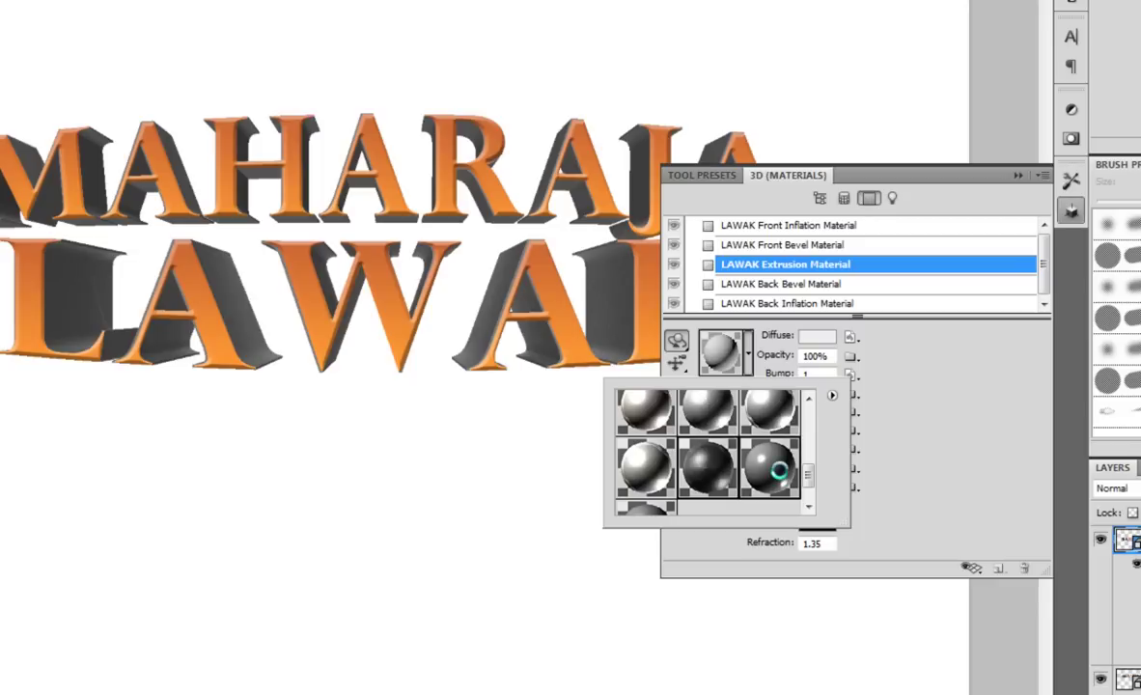
left_click(702, 485)
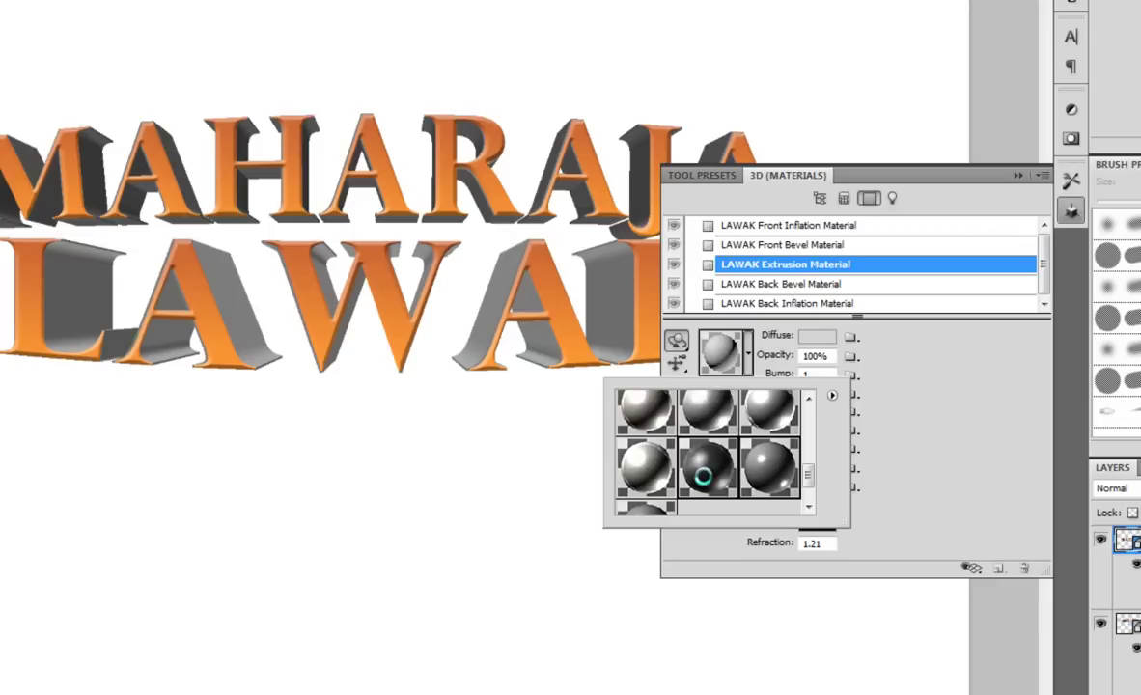
left_click(972, 468)
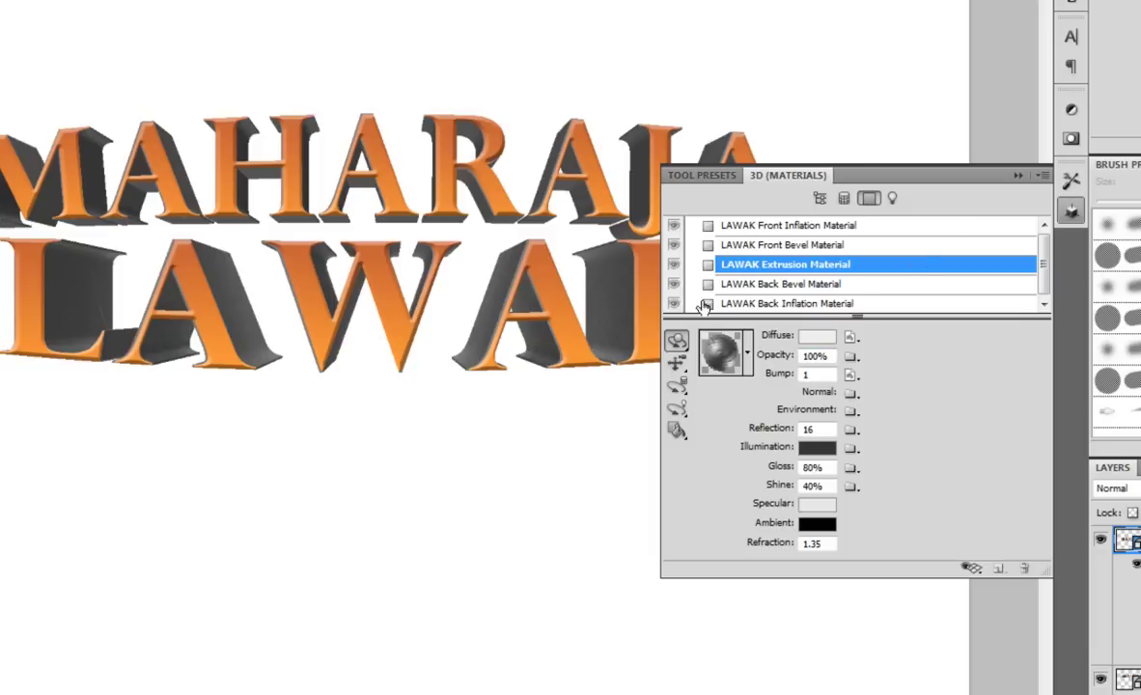
left_click(949, 169)
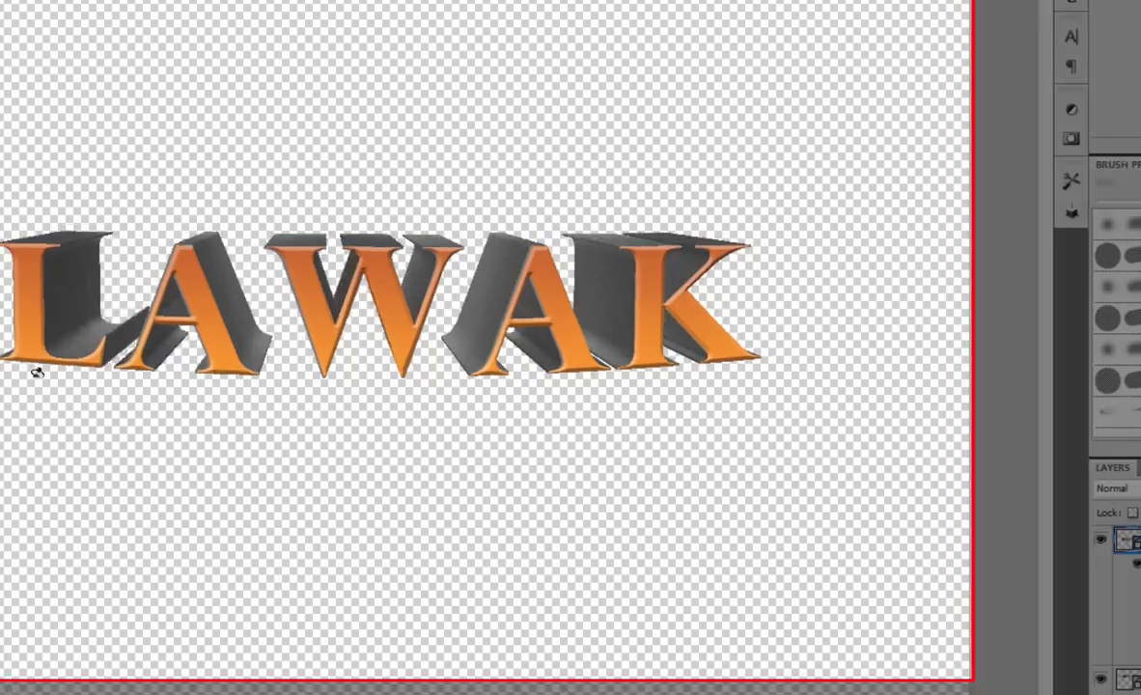
mouse_move(36, 369)
left_mouse_down()
mouse_move(627, 362)
mouse_move(736, 318)
left_mouse_up()
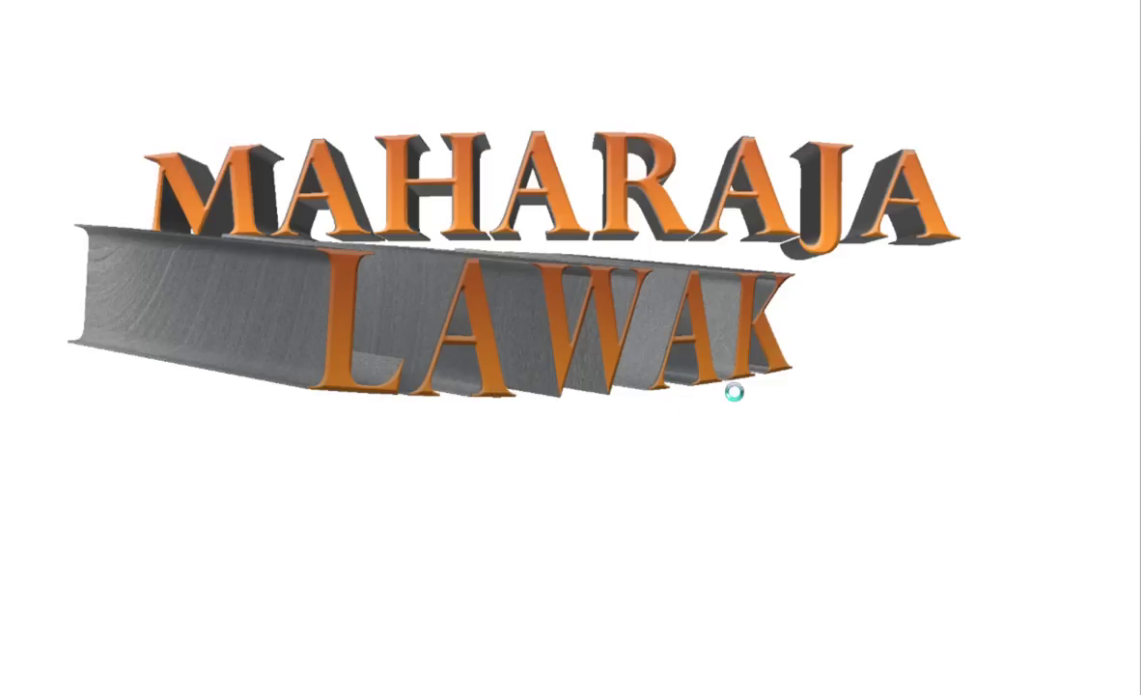
left_click_drag(733, 390, 1054, 283)
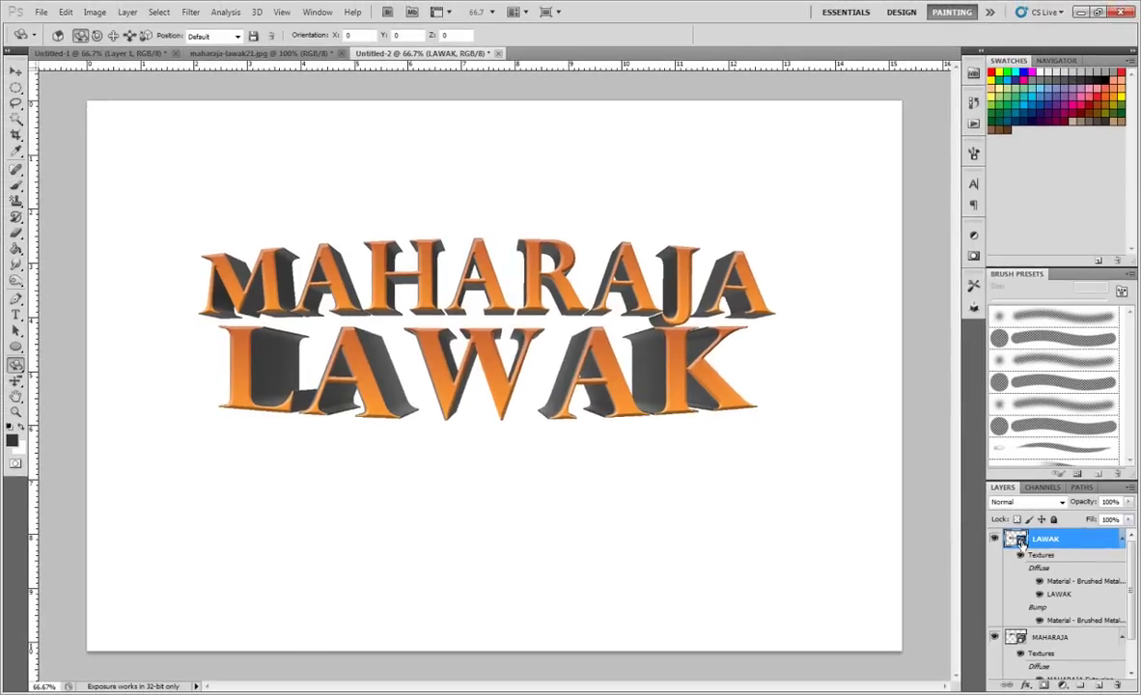
Step: Open LAWAK's 3D light settings and inspect Infinite Lights 1, 2 and 3
double_click(1016, 539)
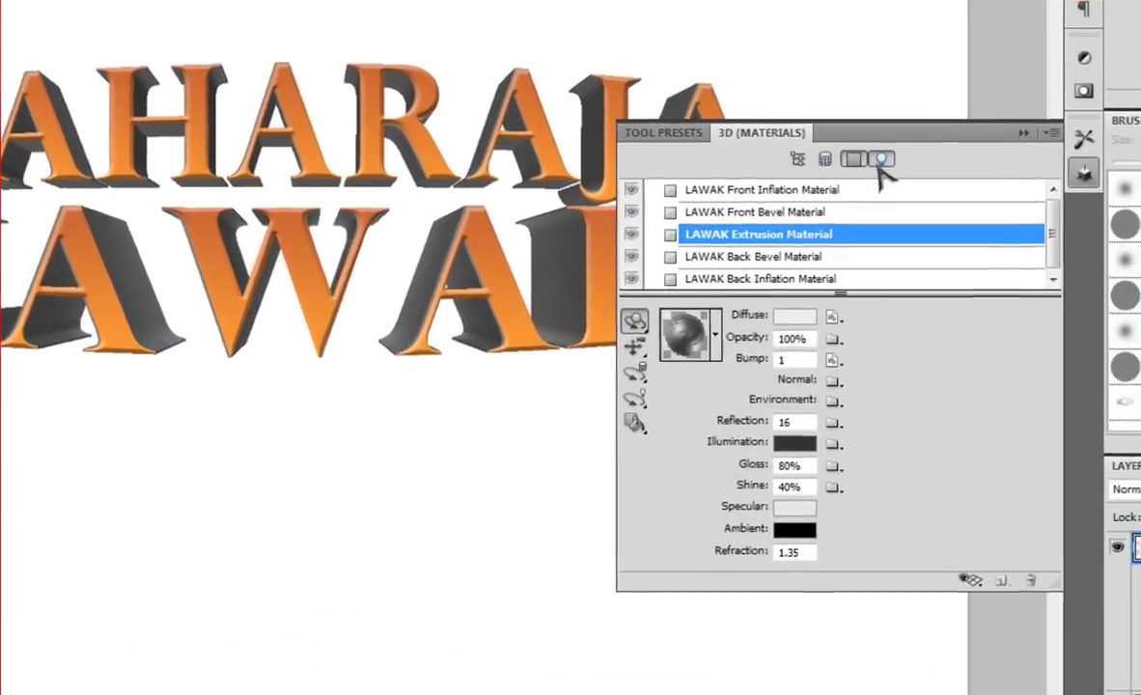
left_click(874, 184)
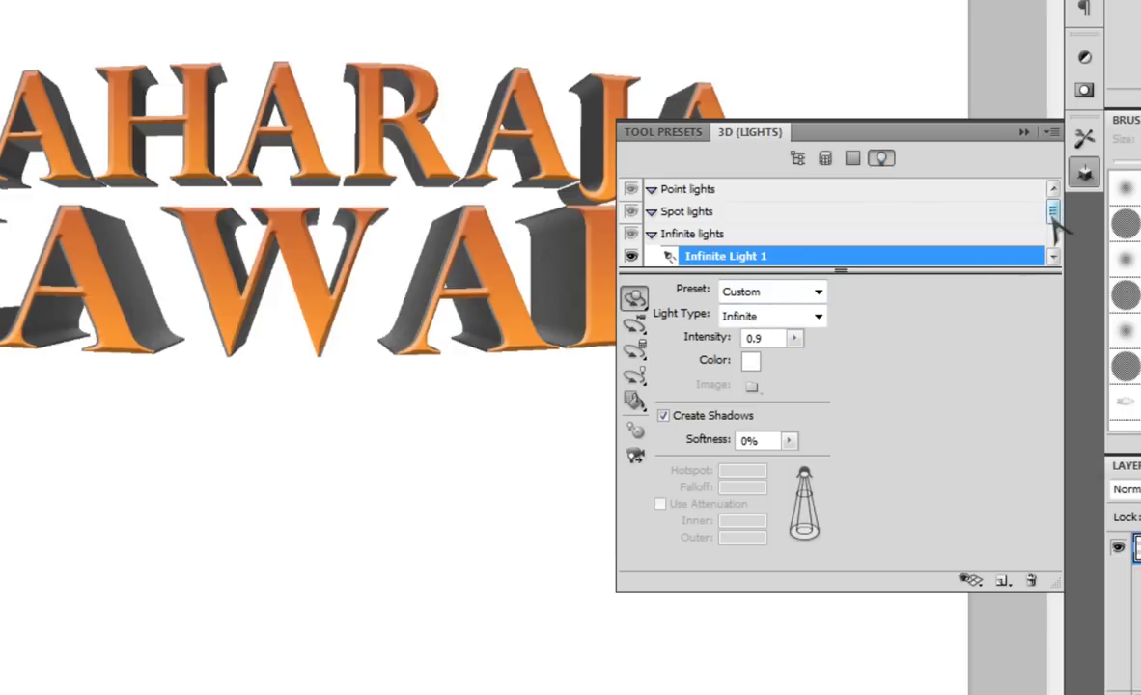
left_click_drag(1054, 208, 1058, 236)
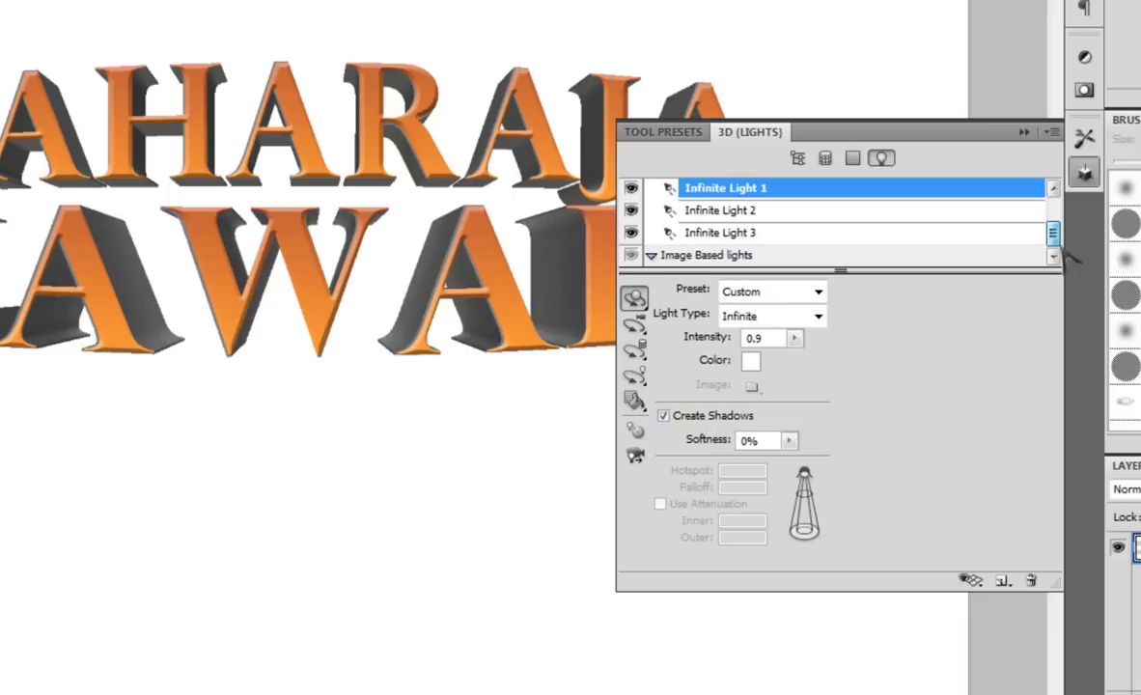
left_click(731, 213)
left_click(726, 234)
left_click(723, 188)
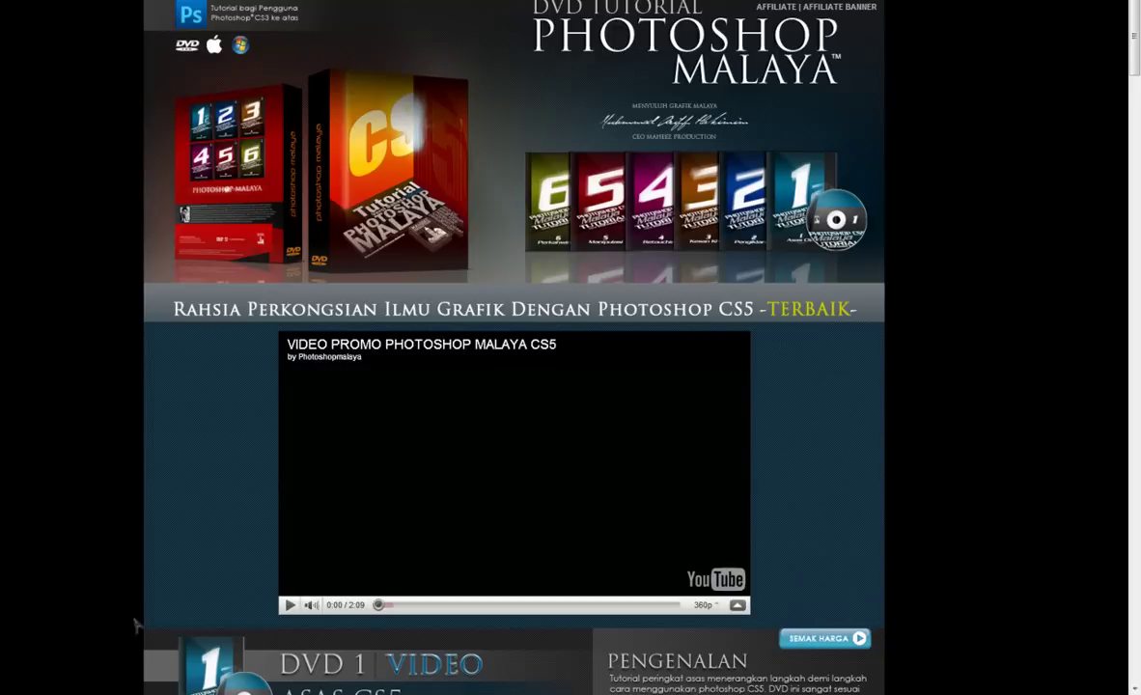
Step: Scroll through the Photoshop Malaya promo page and open the PRODUK DVD bundle page
scroll(135, 626, "down", 3)
scroll(131, 512, "down", 5)
scroll(127, 502, "down", 4)
scroll(126, 495, "down", 7)
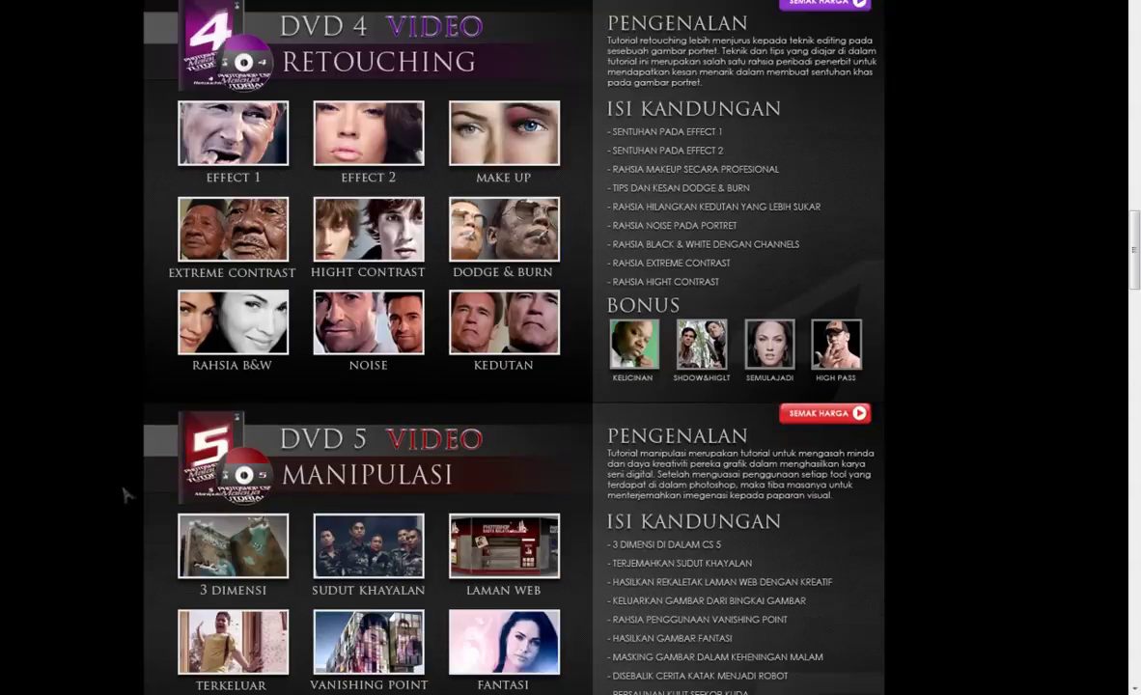
scroll(125, 495, "down", 2)
scroll(127, 491, "down", 4)
scroll(133, 463, "up", 2)
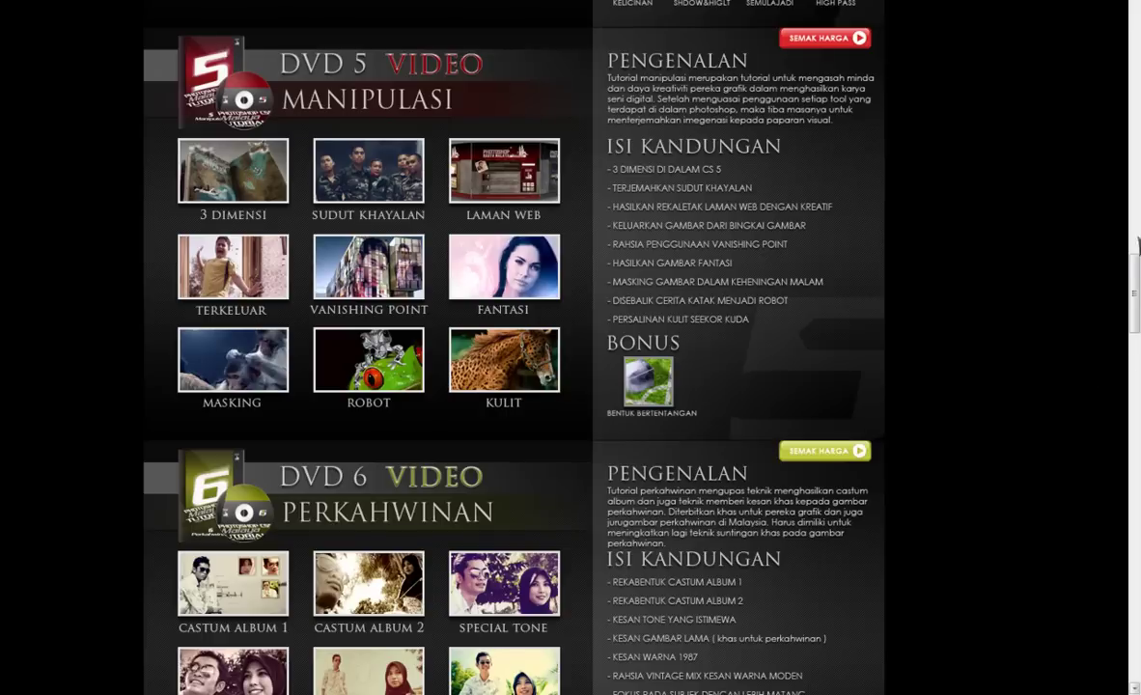
left_click_drag(1133, 280, 1135, 34)
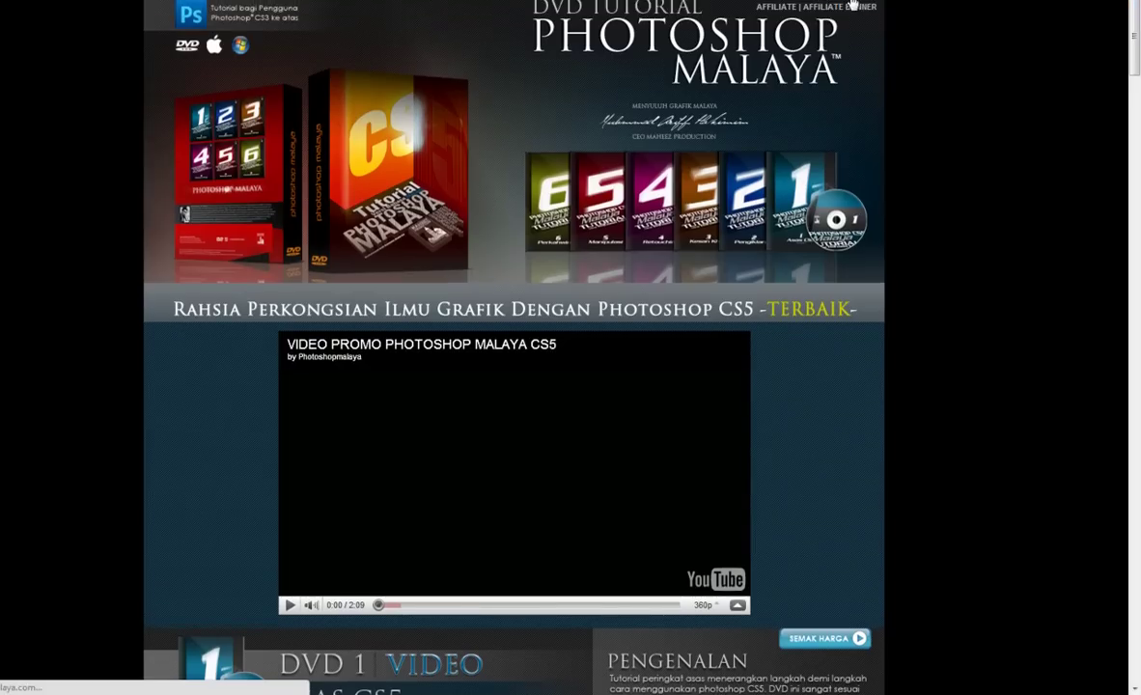
left_click(782, 6)
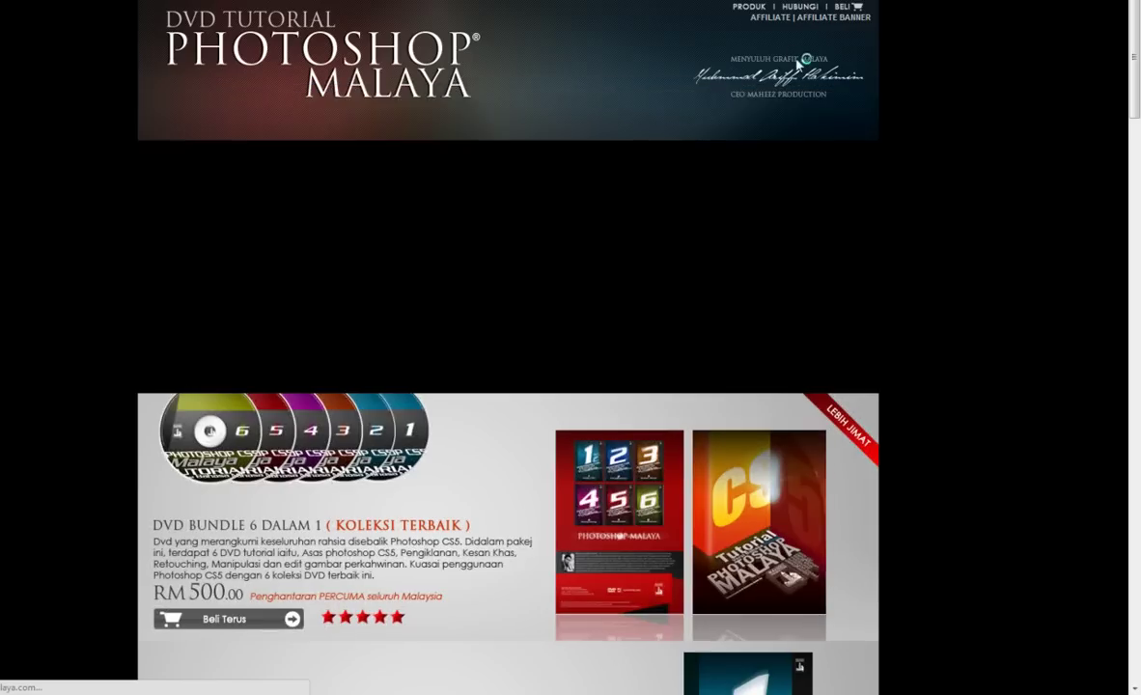